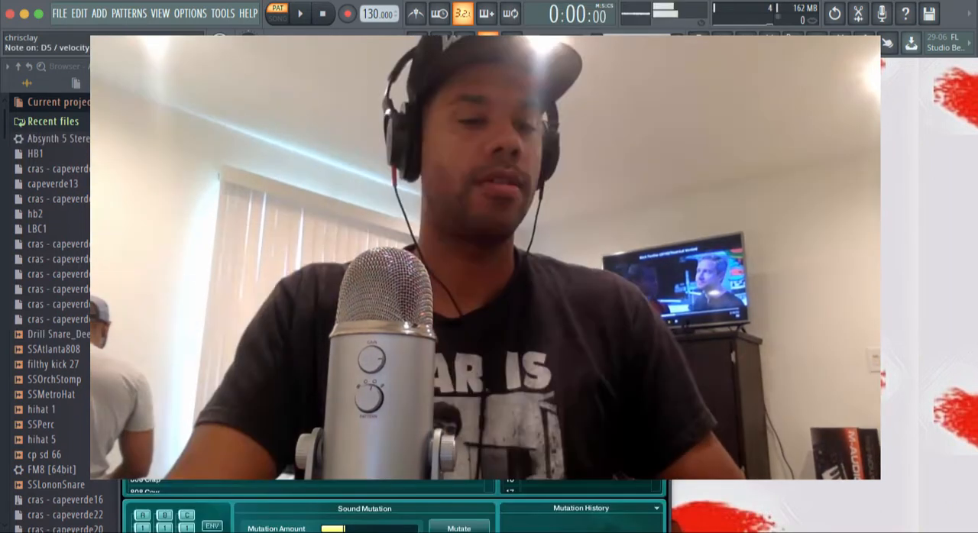
pyautogui.scroll(-5, 310, 427)
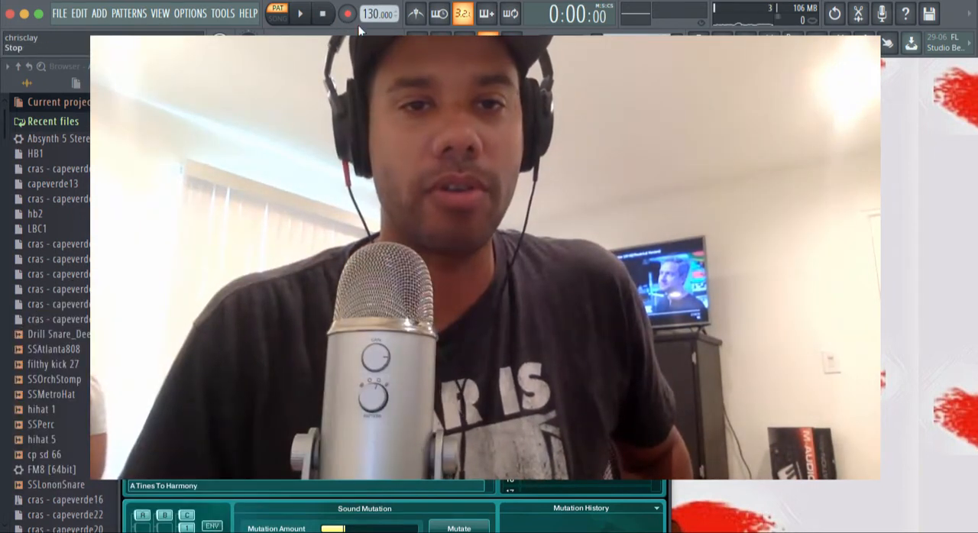
# Step: Turn on the metronome and record an Absynth 5 melody into Pattern 1 using the A Tines To Harmony sound
pyautogui.click(410, 19)
pyautogui.press('space')
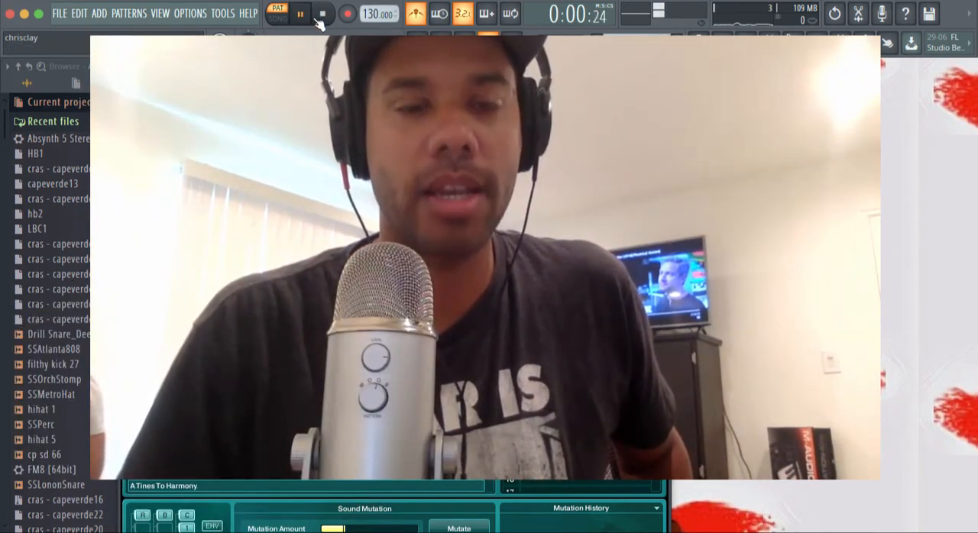
pyautogui.click(322, 15)
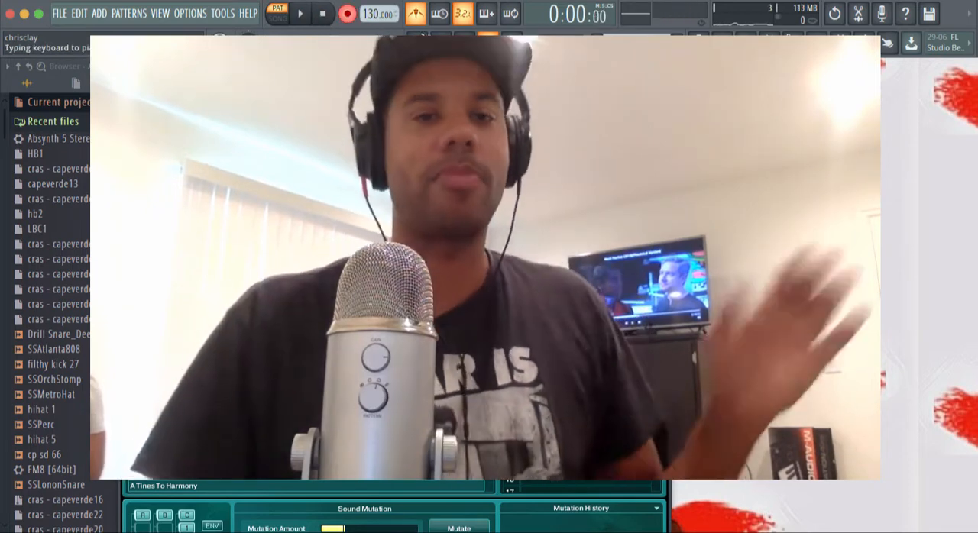
pyautogui.click(302, 17)
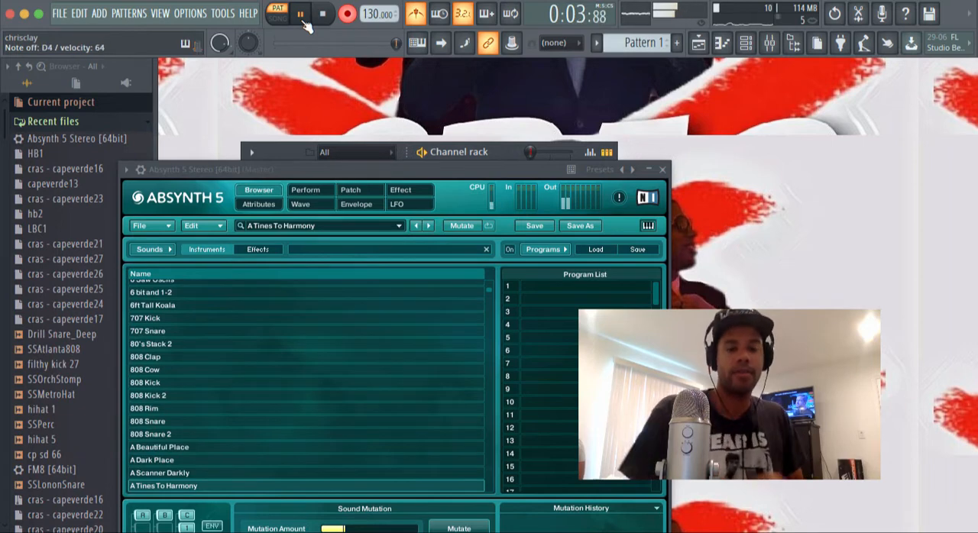
pyautogui.press('space')
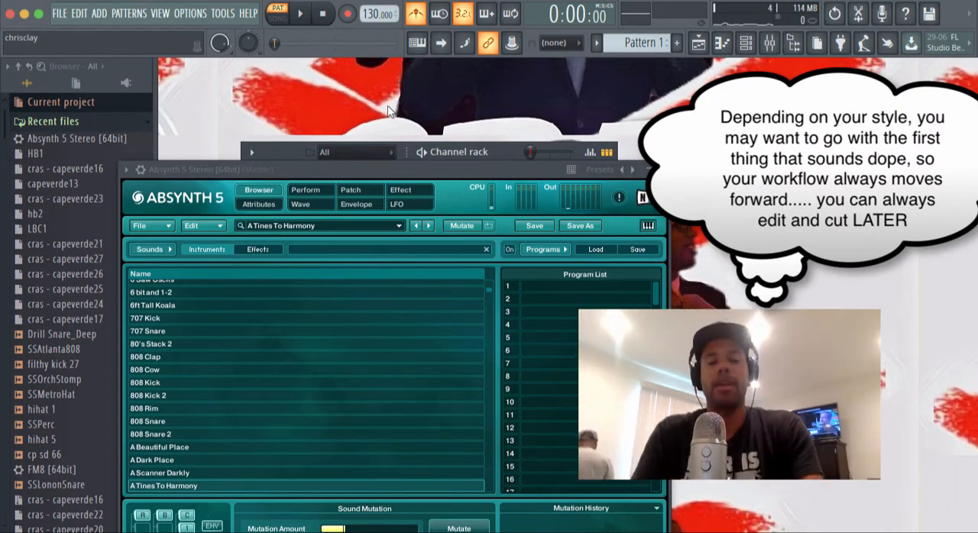
# Step: Set the project tempo to 120 BPM and play the recorded pattern at the new speed
pyautogui.press('space')
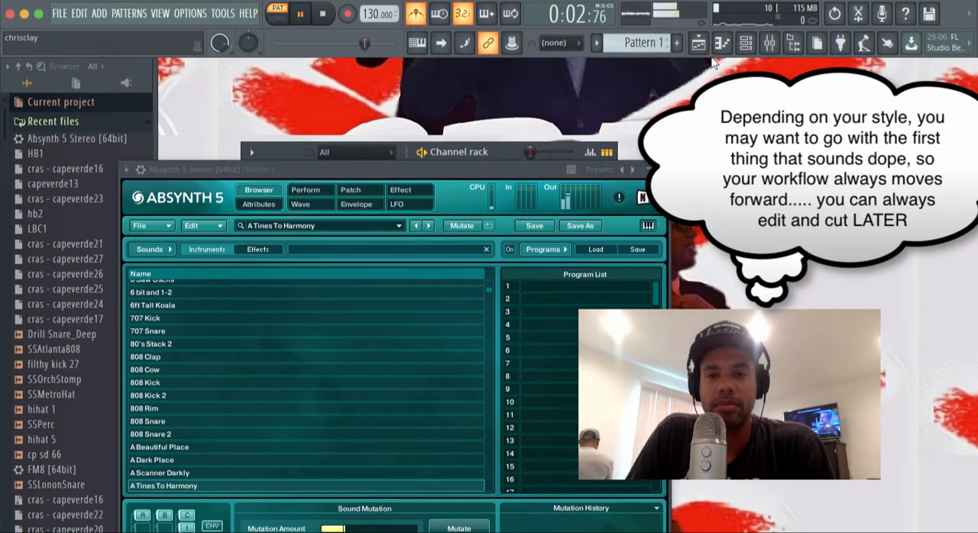
pyautogui.press('space')
pyautogui.moveTo(370, 14); pyautogui.dragTo(371, 32)
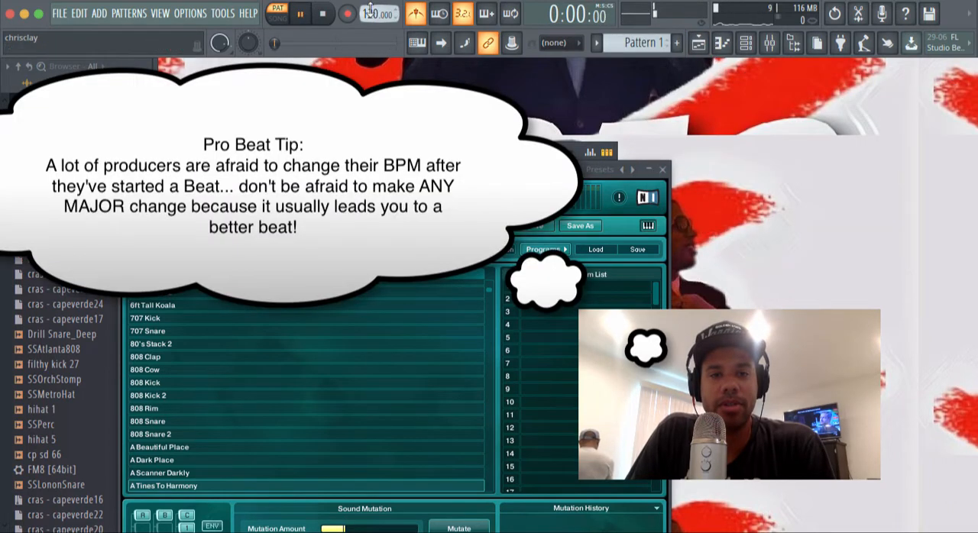
pyautogui.press('space')
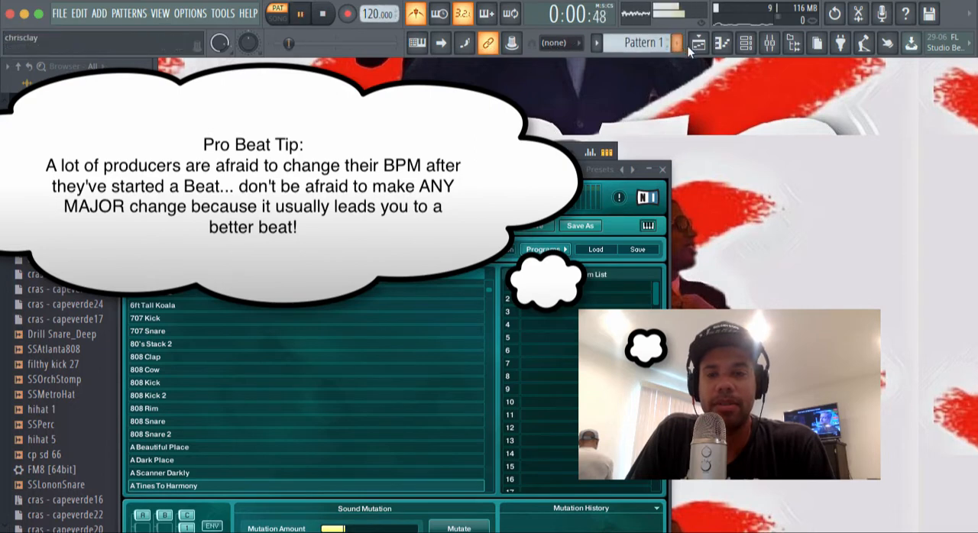
# Step: Show the recorded Absynth 5 melody in a maximized piano roll and quantize its notes to the grid
pyautogui.click(697, 44)
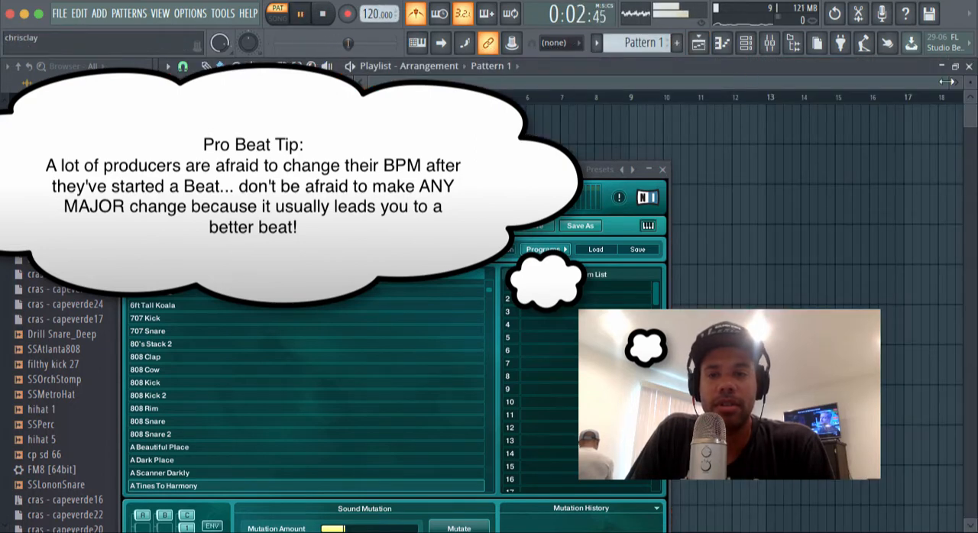
pyautogui.click(969, 67)
pyautogui.click(664, 173)
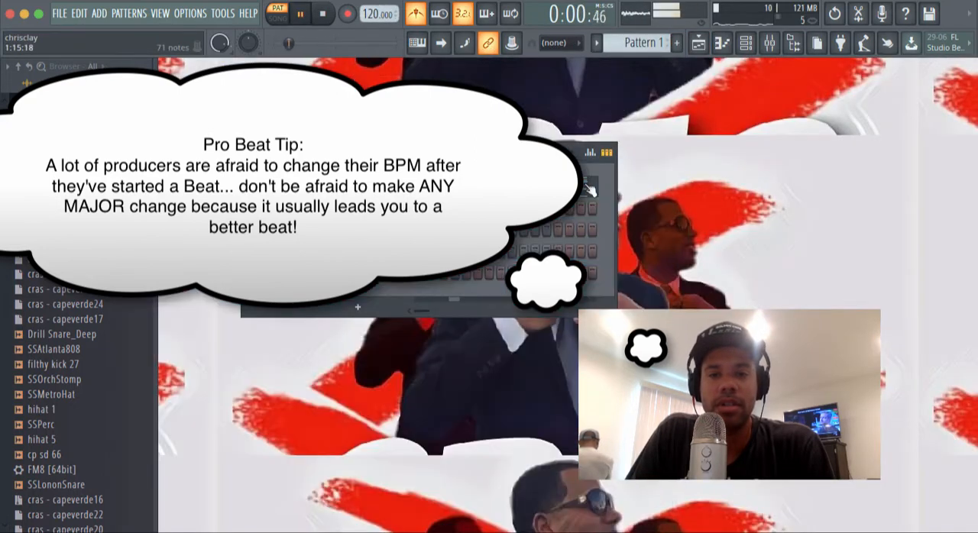
pyautogui.click(455, 187)
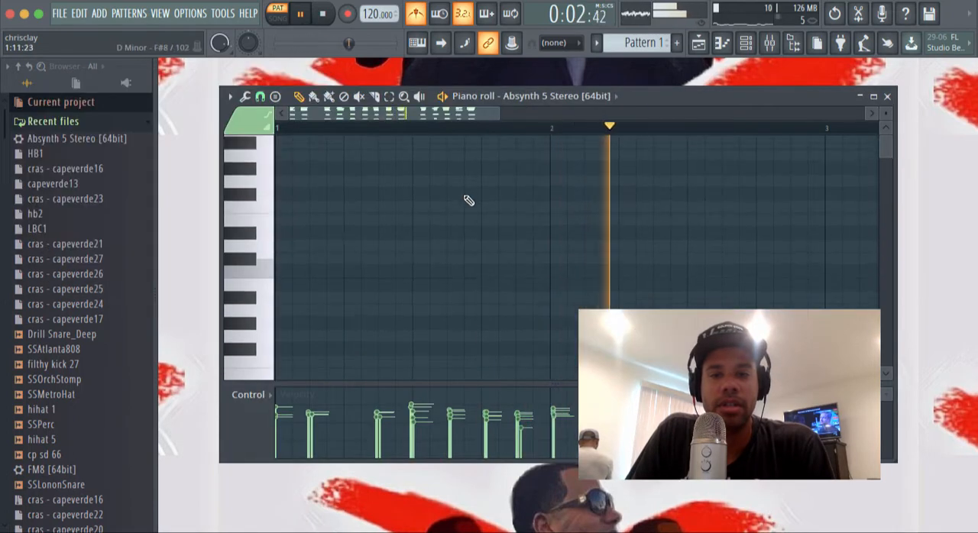
pyautogui.scroll(10, 469, 200)
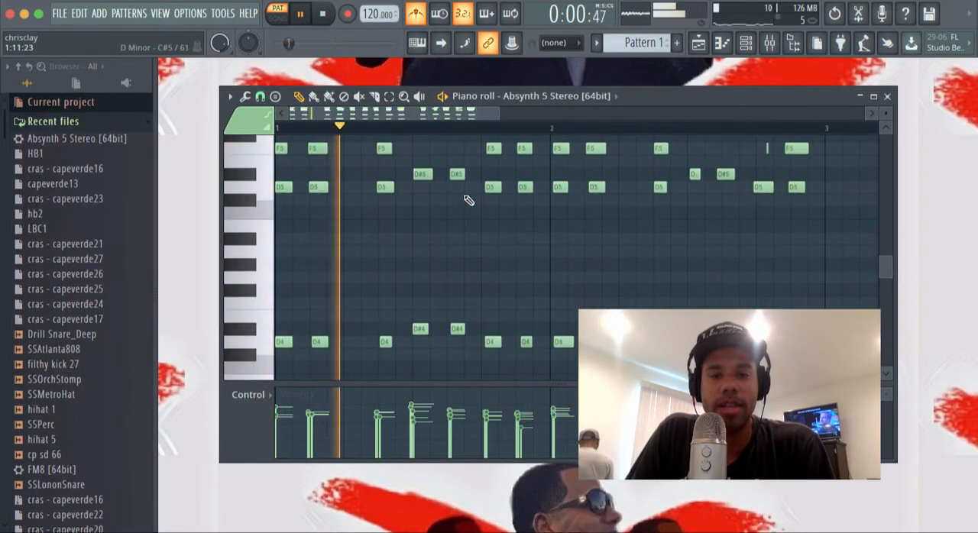
pyautogui.scroll(3, 469, 200)
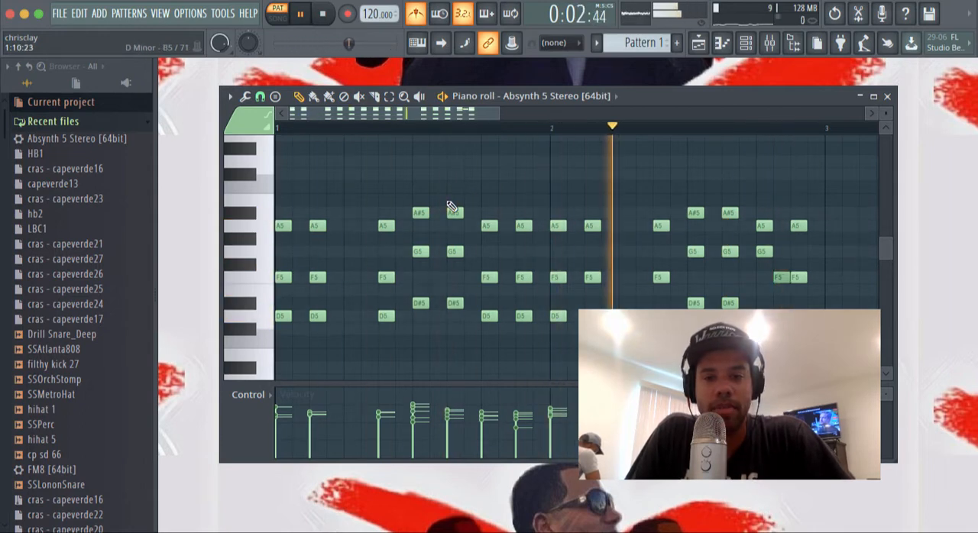
pyautogui.press('Return')
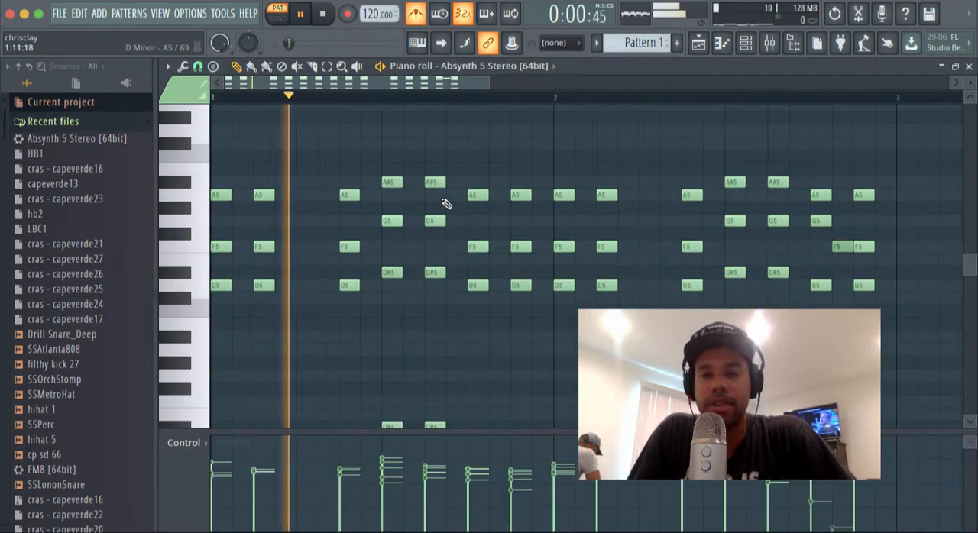
# Step: Delete the stray F5 note just before the last chord of bar 2, play the melody back and close the piano roll
pyautogui.press('space')
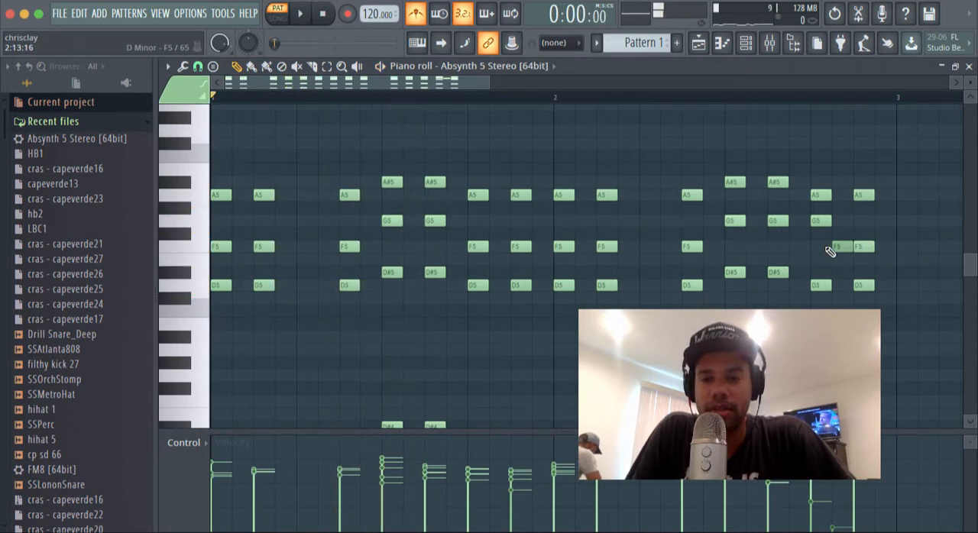
pyautogui.press('space')
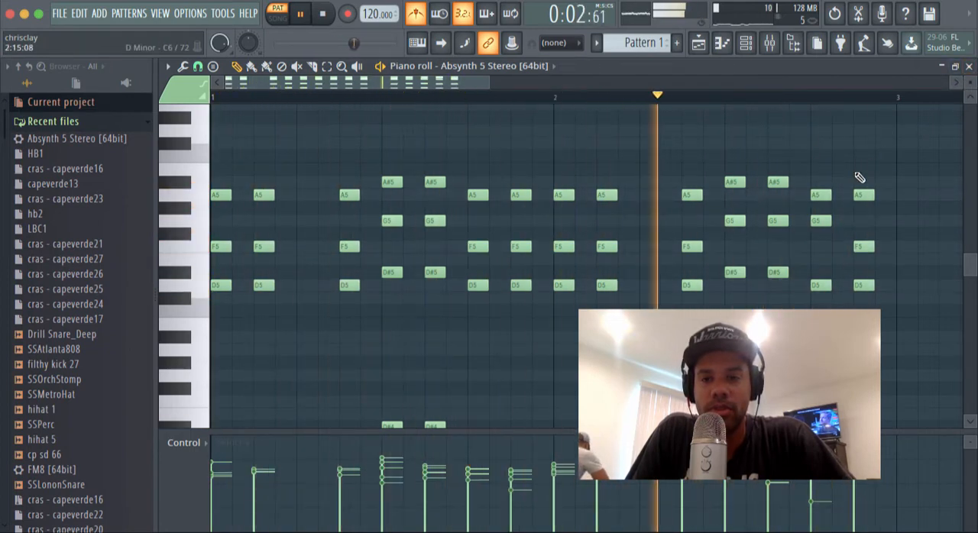
pyautogui.press('space')
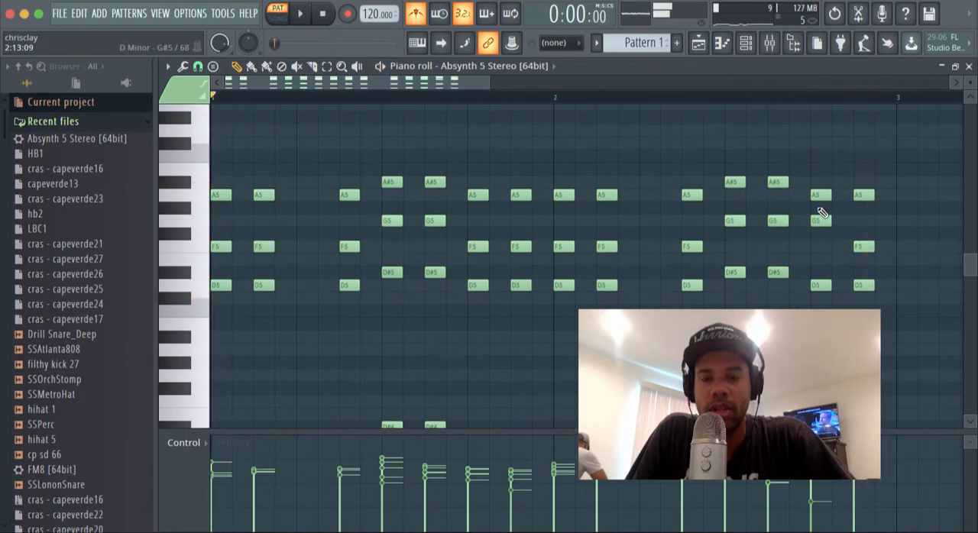
pyautogui.click(813, 106)
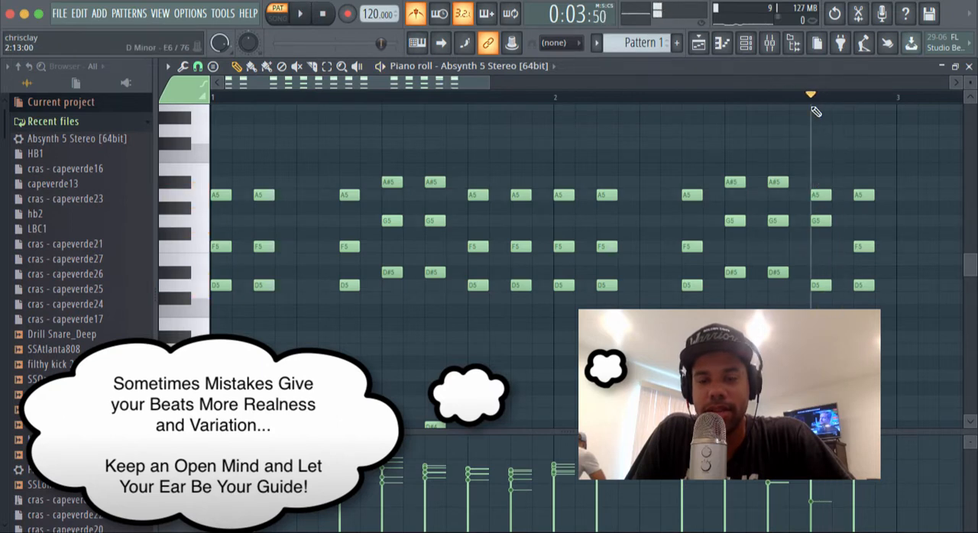
pyautogui.moveTo(280, 102); pyautogui.dragTo(104, 131)
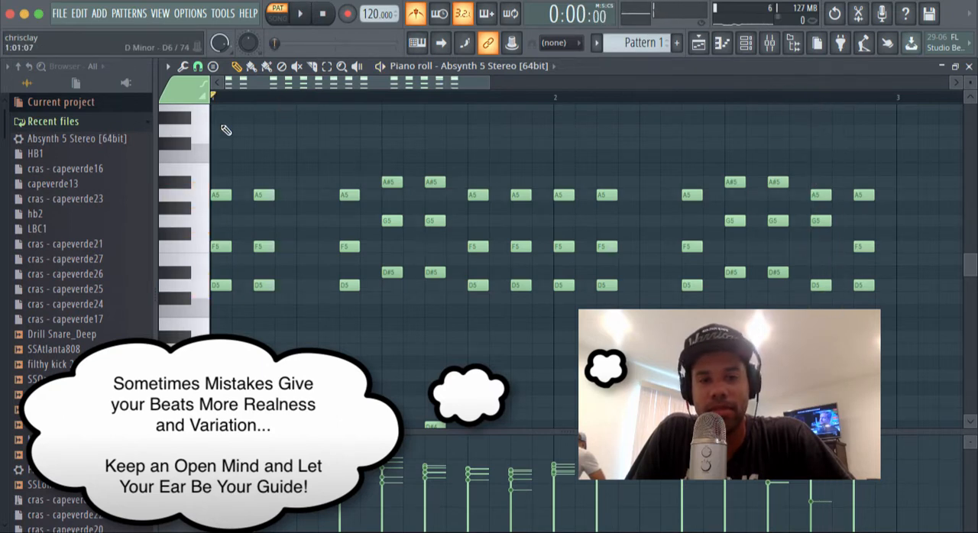
pyautogui.press('space')
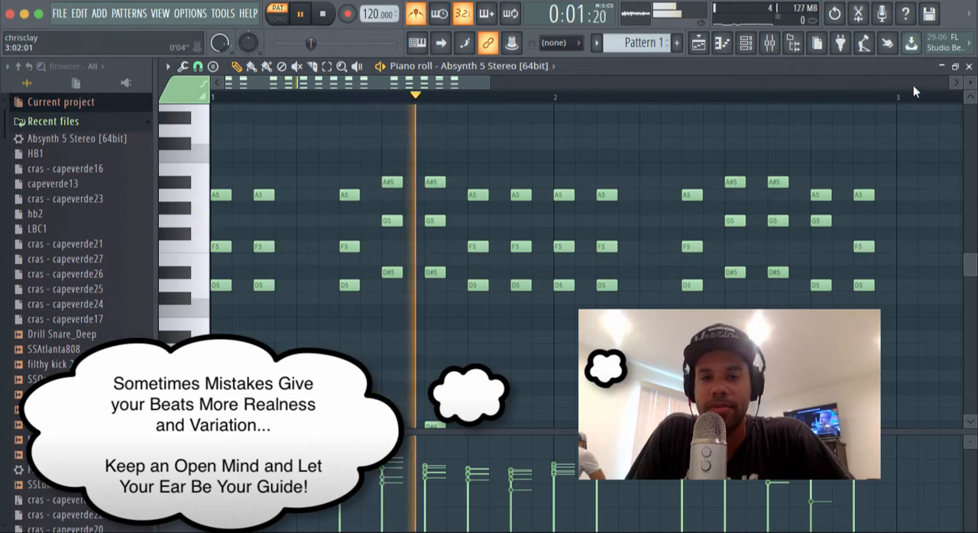
pyautogui.click(968, 66)
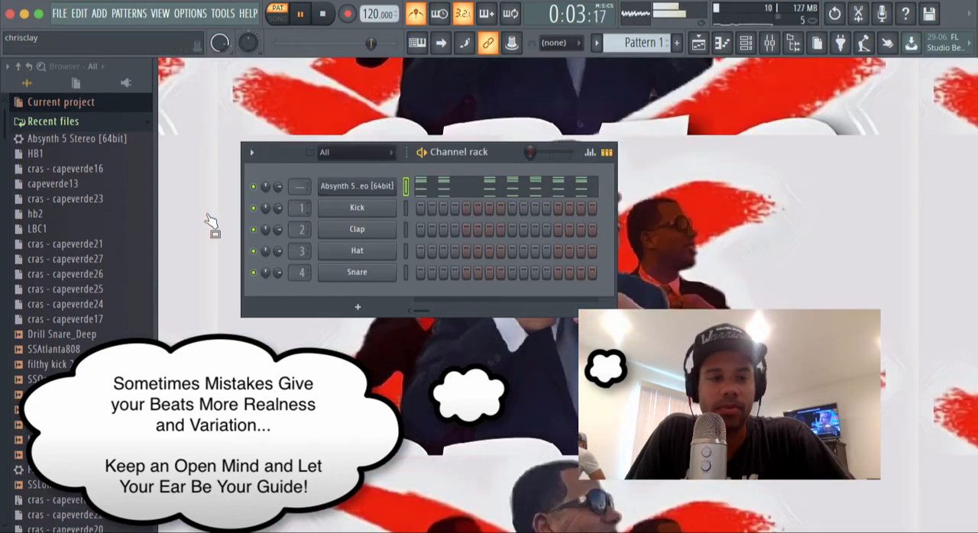
# Step: Audition the SSAtlanta808 sample against the playing melody and stop playback
pyautogui.click(70, 354)
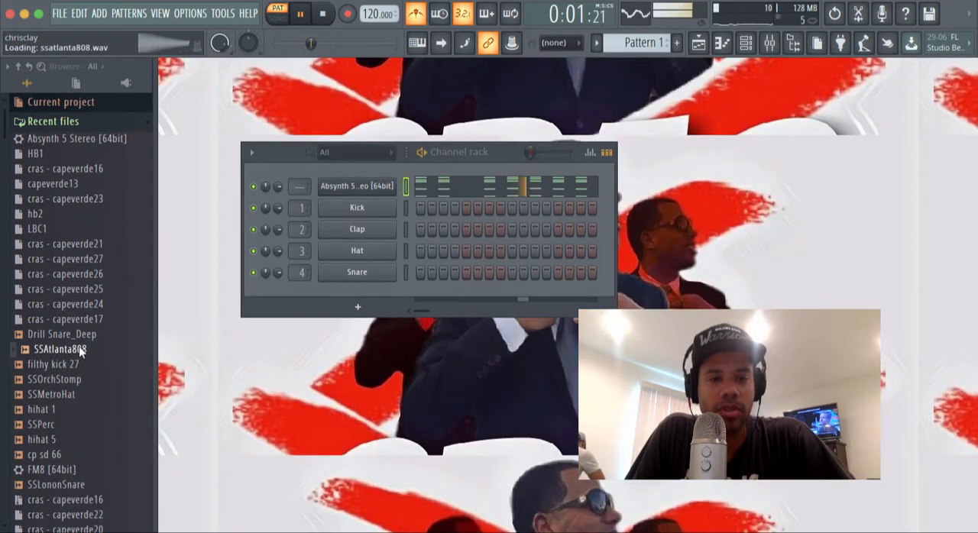
pyautogui.press('space')
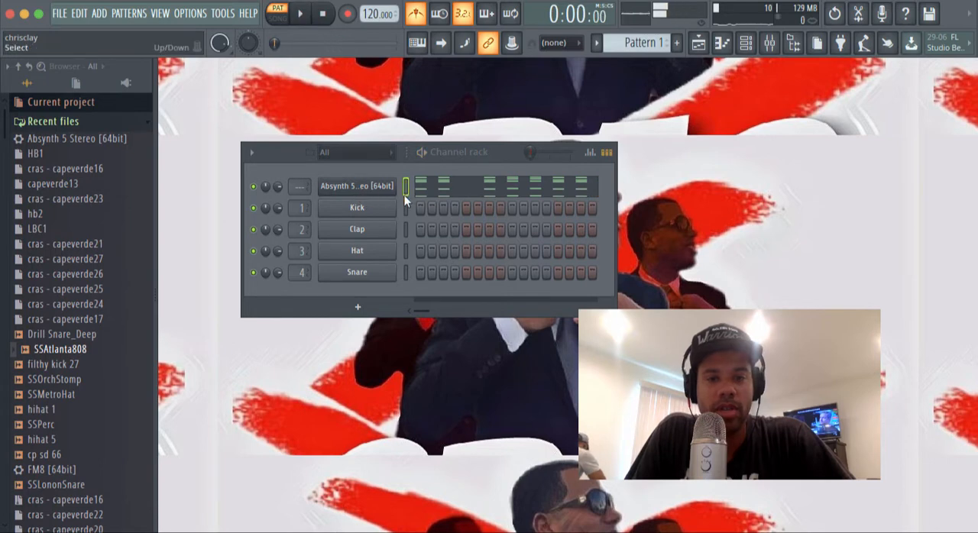
# Step: Clone the Absynth 5 Stereo channel and copy the original melody's notes into the clone
pyautogui.rightClick(395, 187)
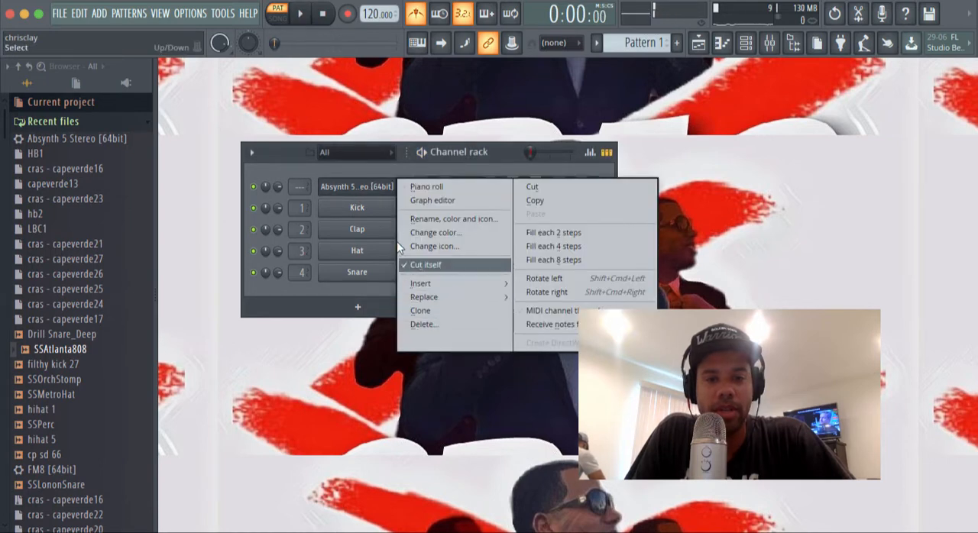
pyautogui.click(434, 310)
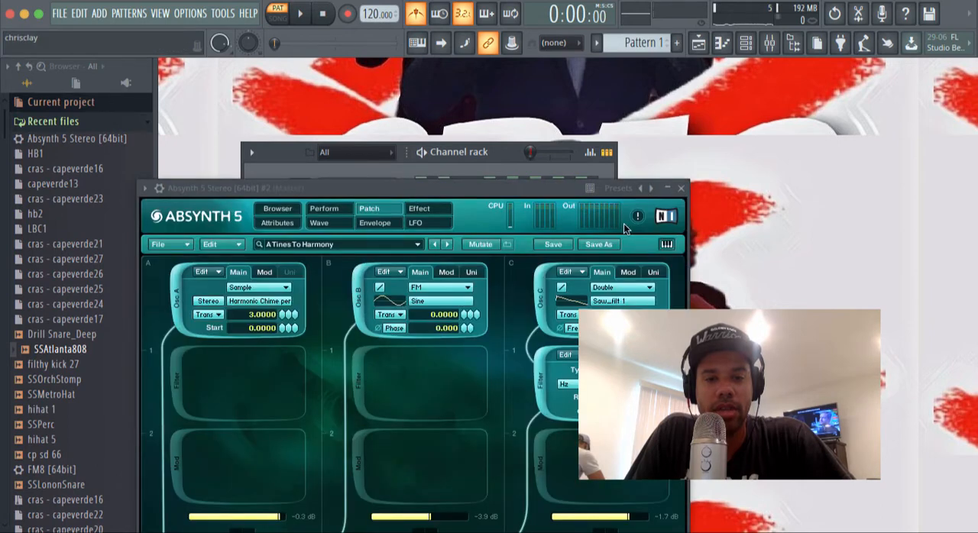
pyautogui.click(680, 188)
pyautogui.click(405, 186)
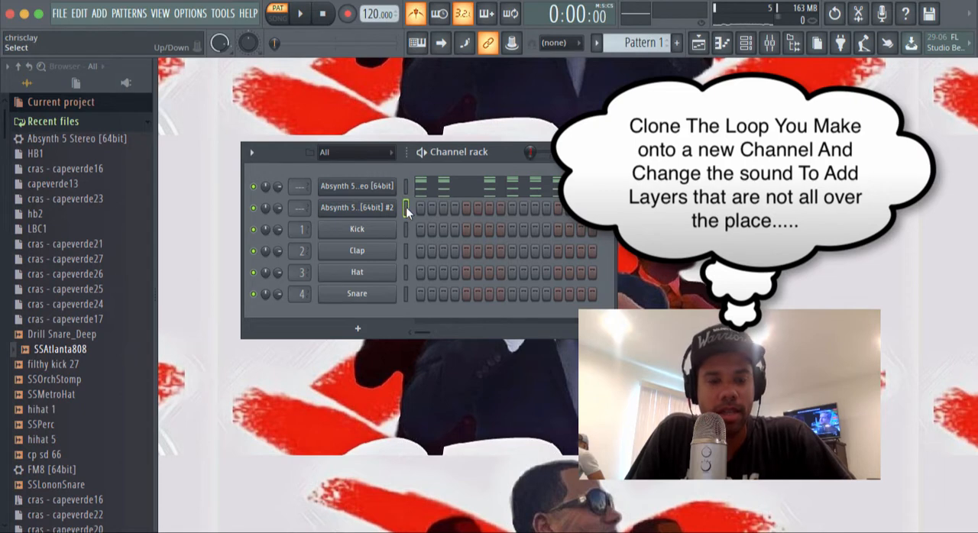
pyautogui.hotkey('ctrl', 'v')
# Step: Transpose all notes of the cloned Absynth 5 channel up one octave in its piano roll
pyautogui.click(424, 214)
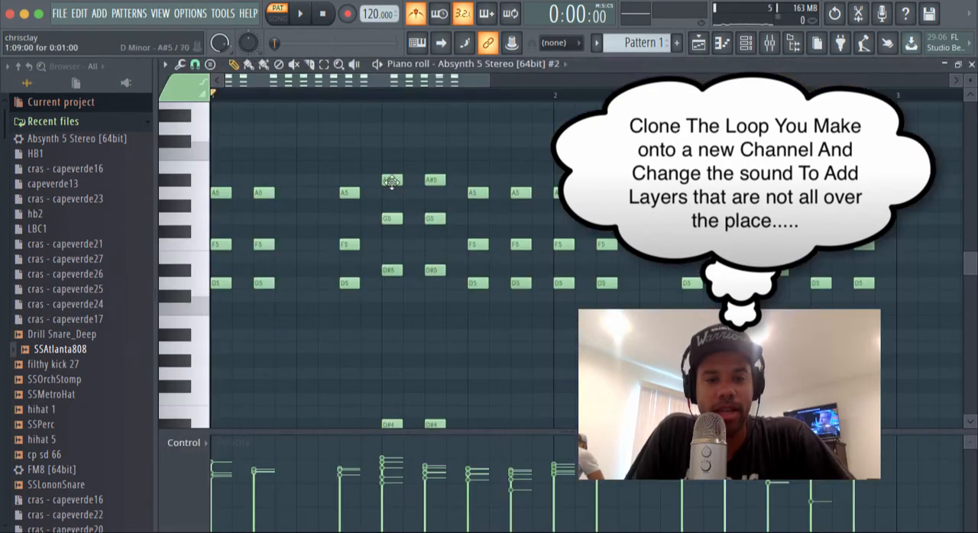
pyautogui.hotkey('ctrl', 'Up')
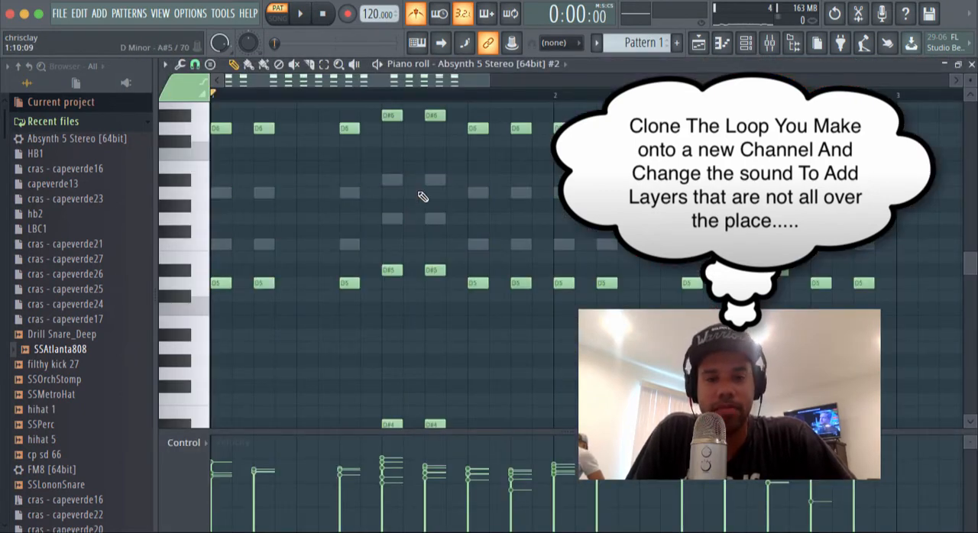
pyautogui.scroll(5, 422, 197)
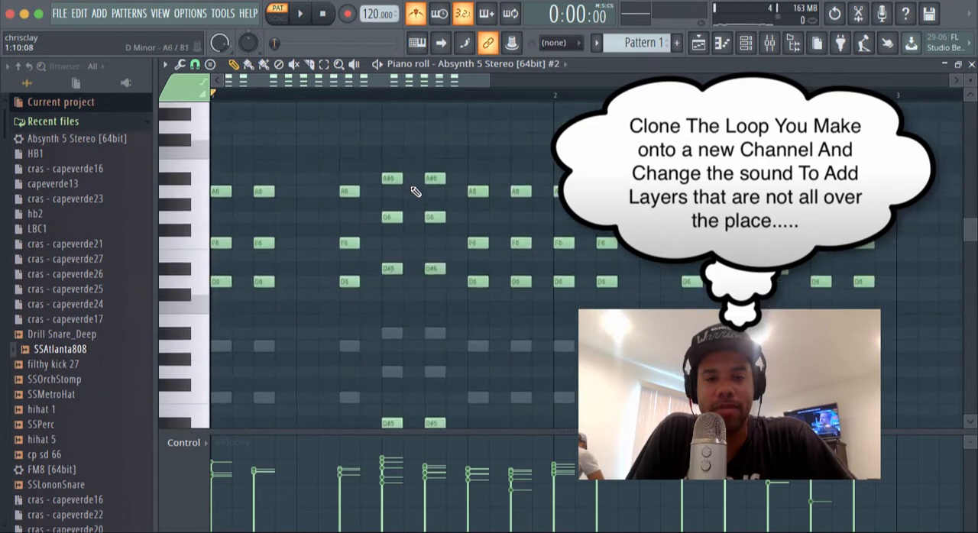
pyautogui.scroll(1, 415, 191)
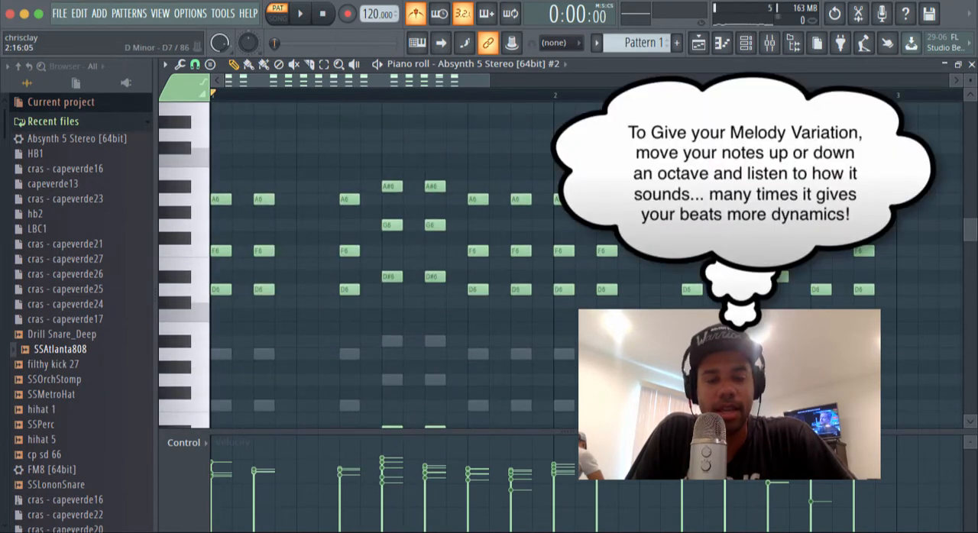
# Step: Delete the D6, D#6 and F6 notes from the cloned melody and close its piano roll
pyautogui.moveTo(711, 186); pyautogui.dragTo(547, 219)
pyautogui.moveTo(929, 258); pyautogui.dragTo(213, 405)
pyautogui.moveTo(907, 231); pyautogui.dragTo(76, 347)
pyautogui.press('Delete')
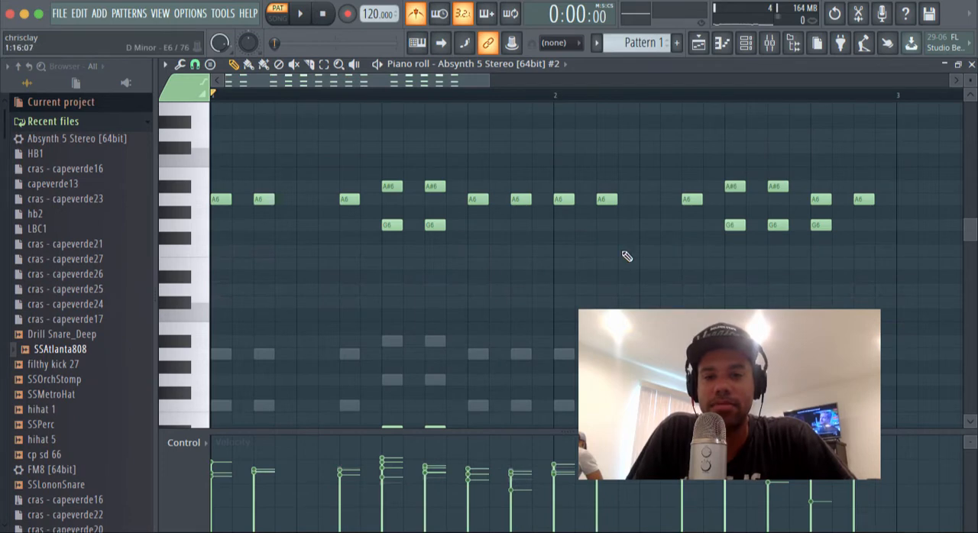
pyautogui.click(971, 65)
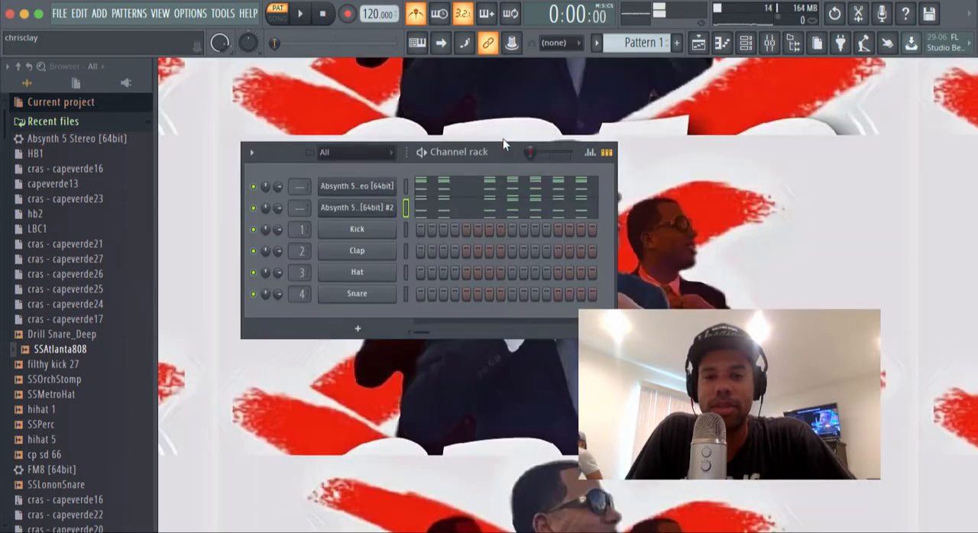
# Step: Change the cloned Absynth 5 instrument's sound to preset 2079, auditioning presets against the playing pattern
pyautogui.click(347, 209)
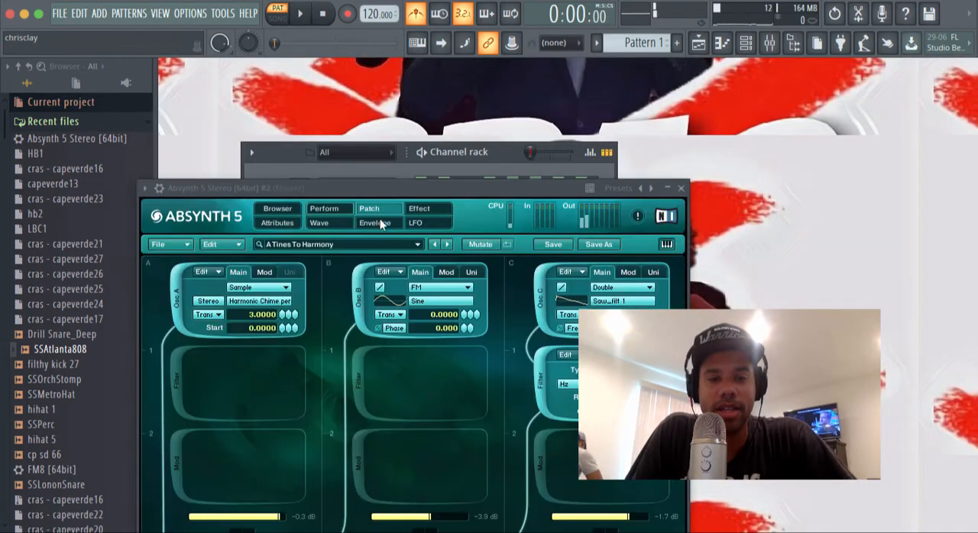
pyautogui.click(447, 244)
pyautogui.press('space')
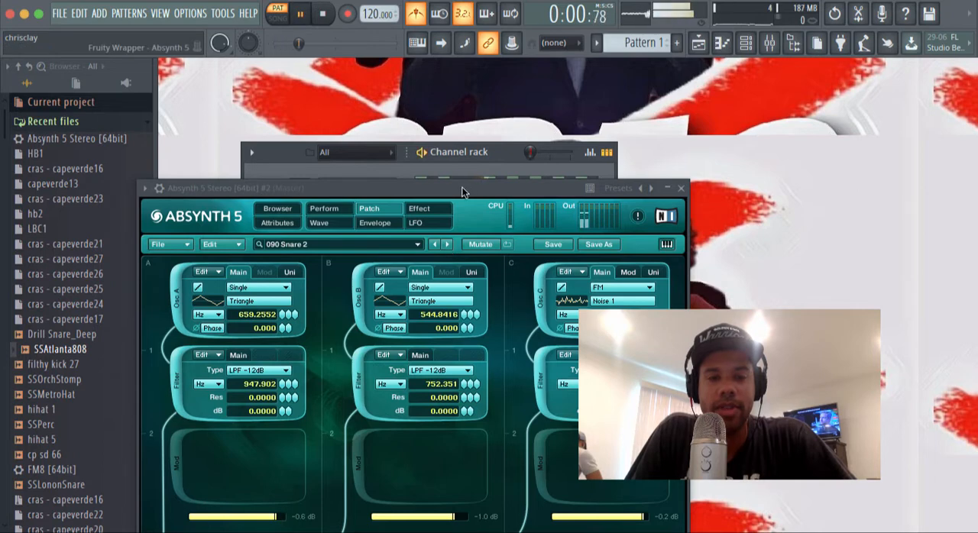
pyautogui.moveTo(462, 191); pyautogui.dragTo(583, 139)
pyautogui.click(567, 192)
pyautogui.click(567, 193)
pyautogui.click(567, 193)
pyautogui.press('space')
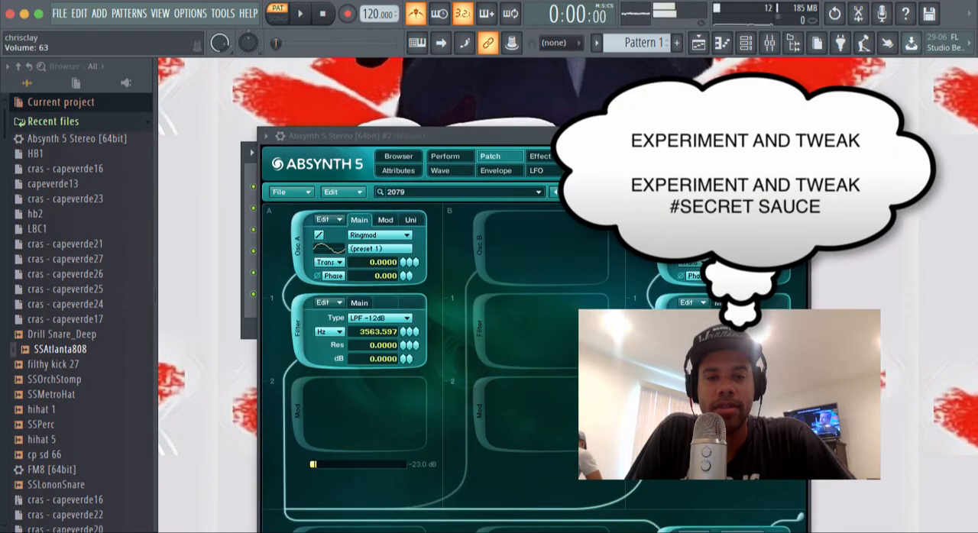
# Step: Change the cloned Absynth 5 instrument's sound to preset 12 O'Clock, try it with the pattern, and close the instrument
pyautogui.click(556, 193)
pyautogui.click(555, 194)
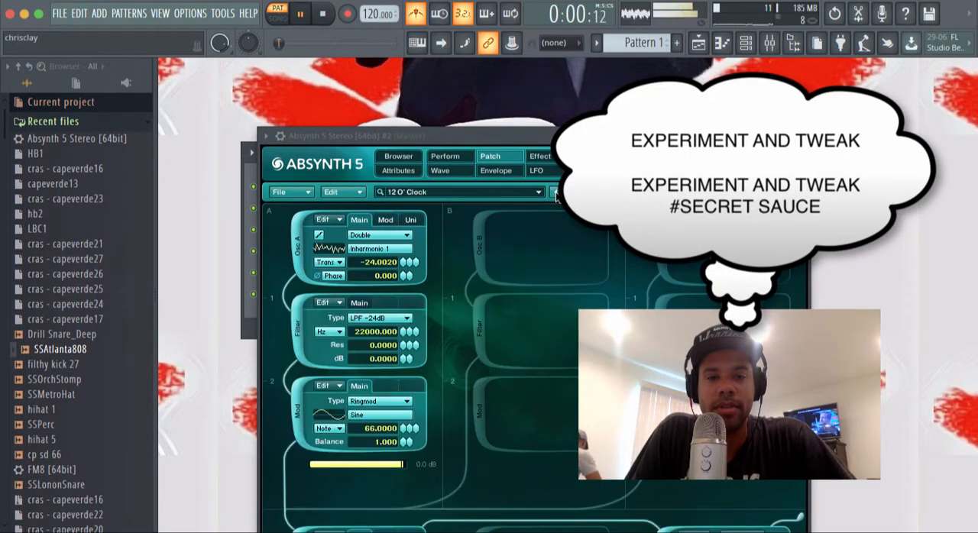
pyautogui.press('space')
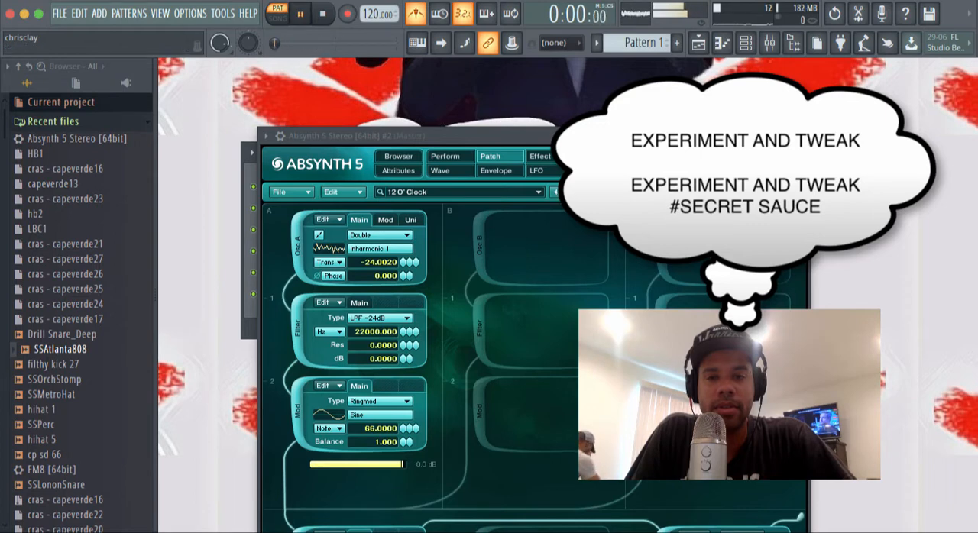
pyautogui.click(798, 136)
pyautogui.press('space')
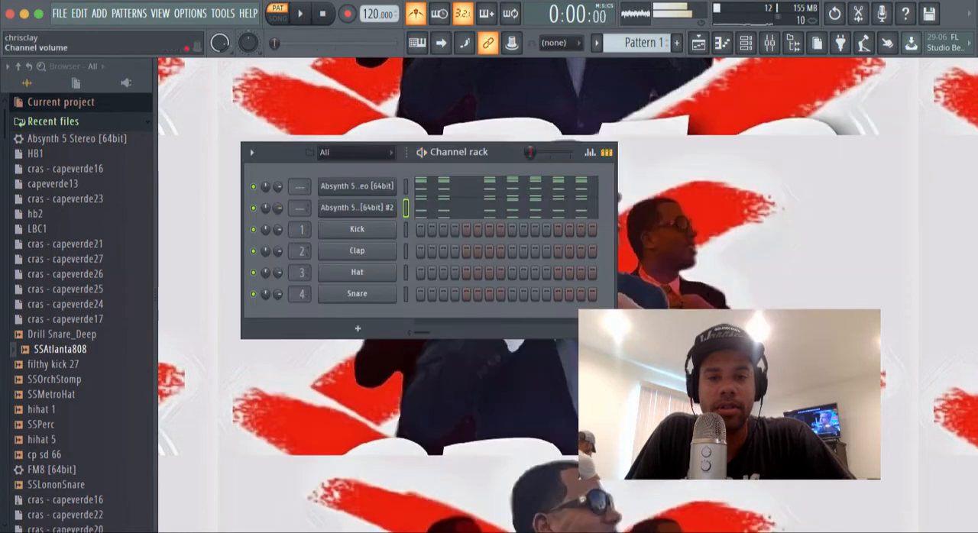
# Step: Play the pattern repeatedly to judge the cloned channel's volume against the main melody
pyautogui.press('space')
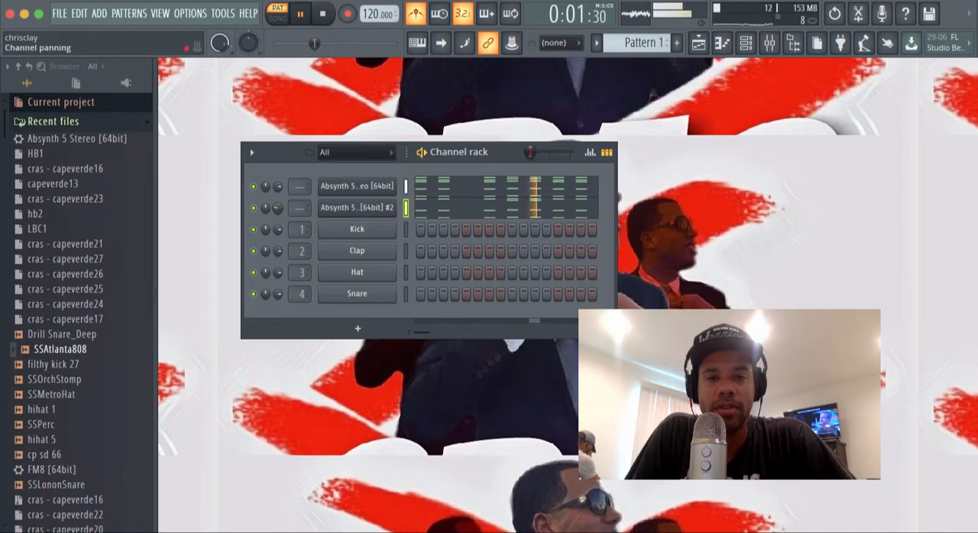
pyautogui.press('space')
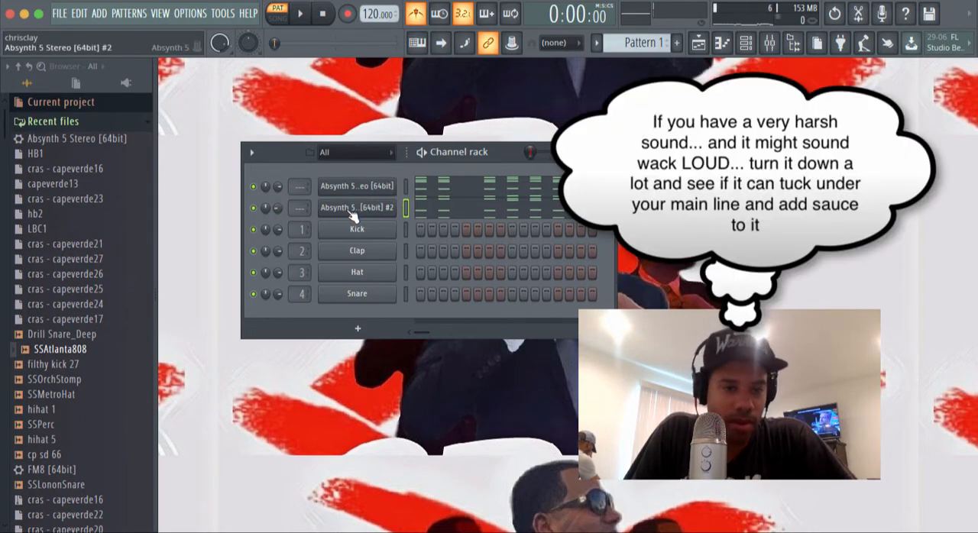
pyautogui.press('space')
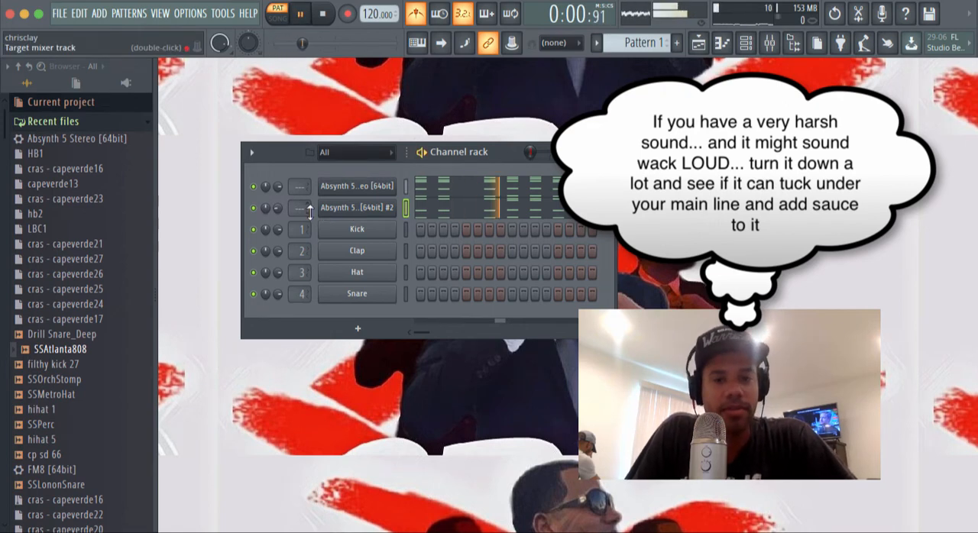
pyautogui.press('space')
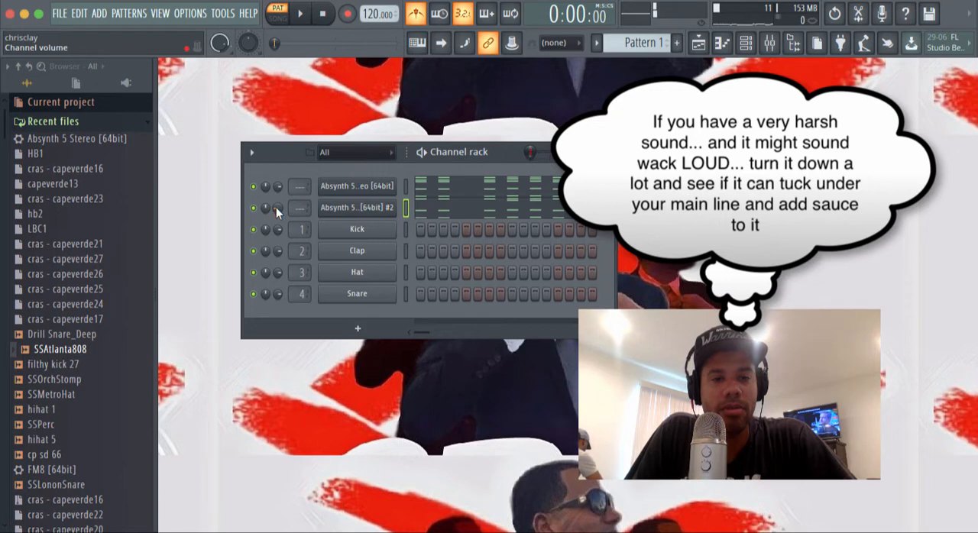
pyautogui.press('space')
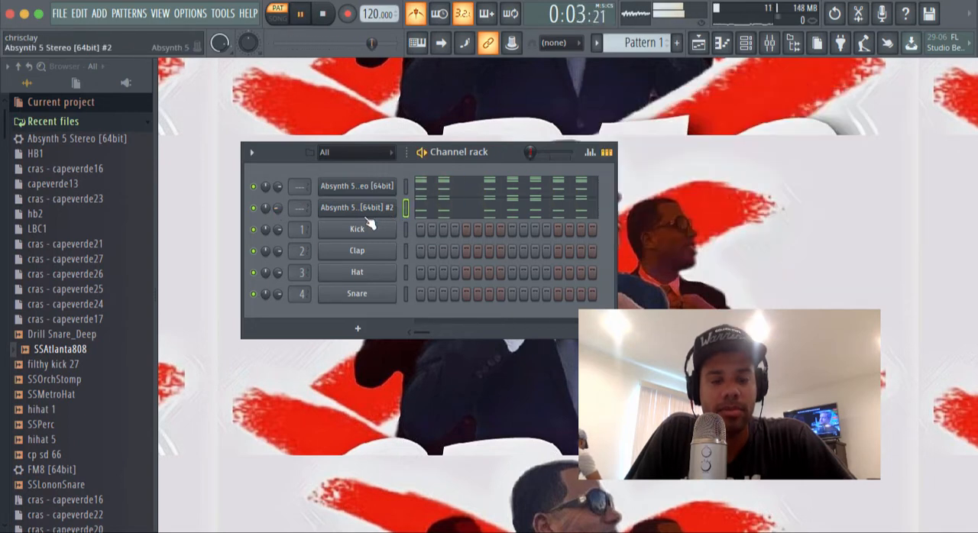
pyautogui.press('space')
# Step: Insert another Absynth 5 Stereo channel from the cloned channel and reposition its instrument window
pyautogui.rightClick(373, 231)
pyautogui.rightClick(348, 206)
pyautogui.rightClick(349, 209)
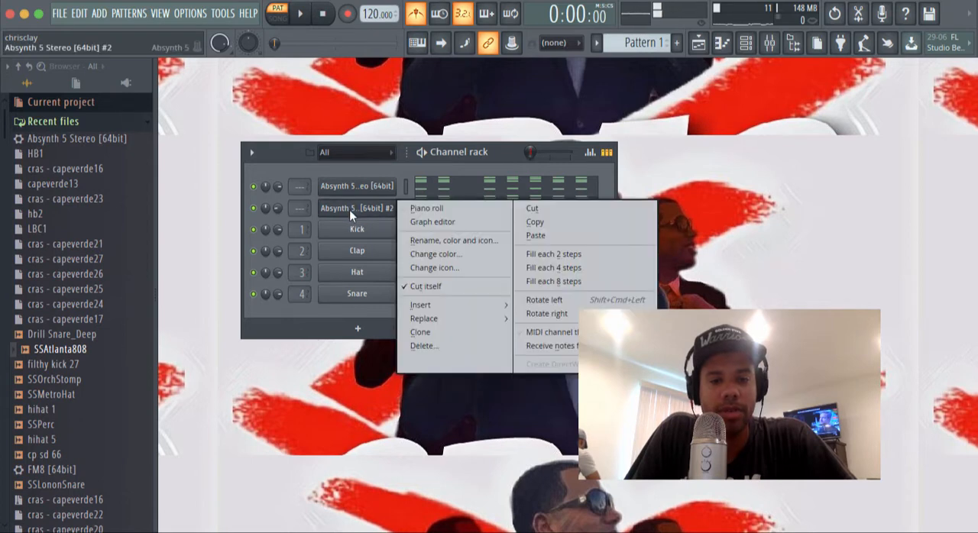
pyautogui.moveTo(424, 304)
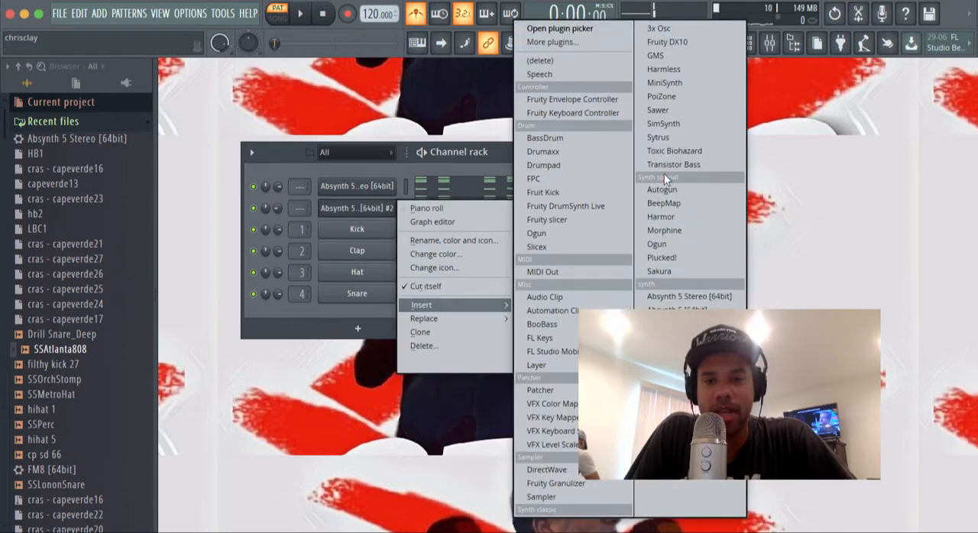
pyautogui.click(680, 299)
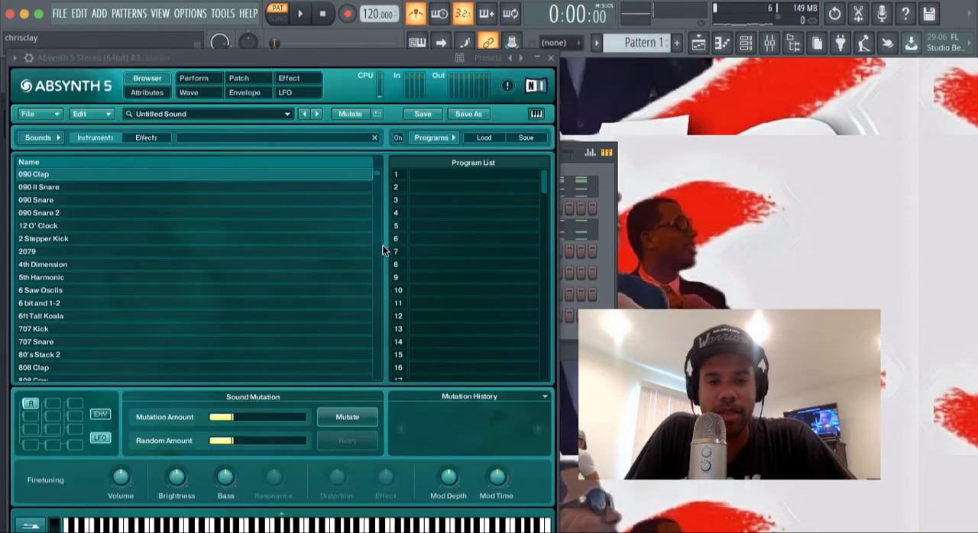
pyautogui.moveTo(397, 50); pyautogui.dragTo(675, 92)
# Step: Audition Bass Violence 2, Brass, Breter, Bring Me and Capliper Shielding in the new Absynth 5 instrument, and load Clav-E Piano
pyautogui.scroll(-5, 472, 268)
pyautogui.scroll(-10, 473, 271)
pyautogui.click(470, 284)
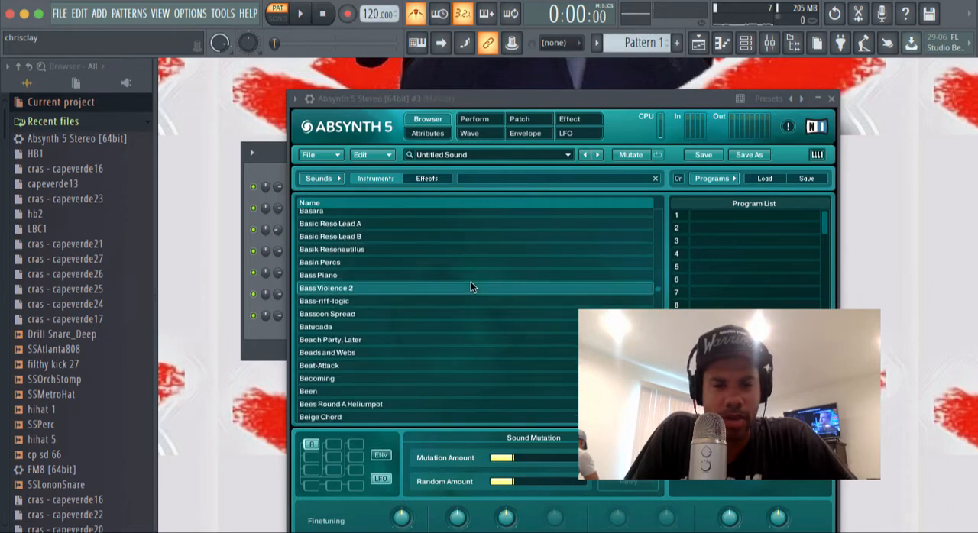
pyautogui.scroll(-8, 465, 286)
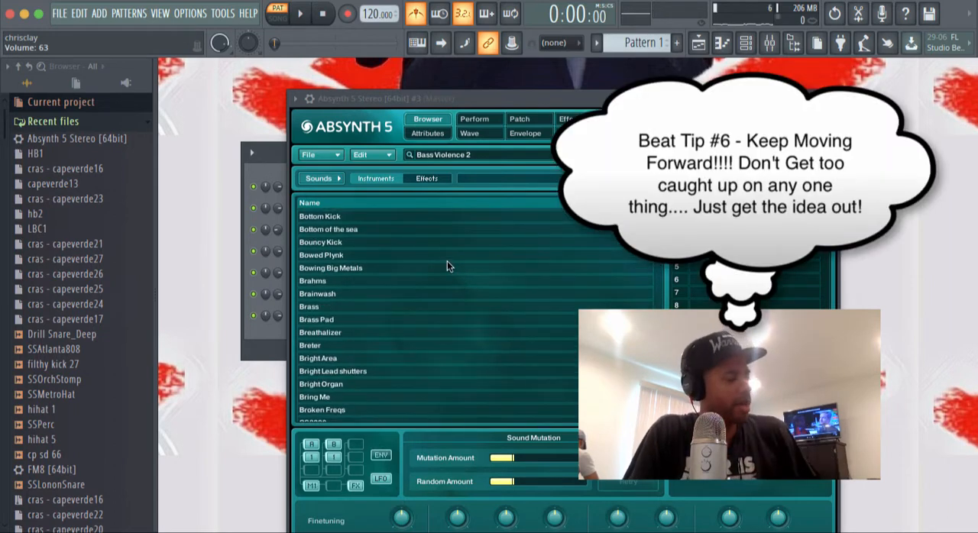
pyautogui.click(419, 306)
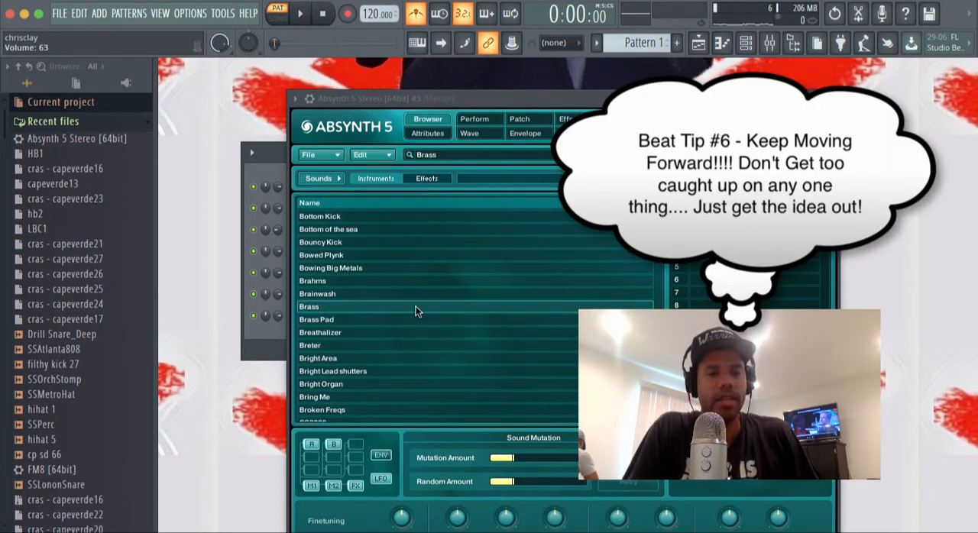
pyautogui.click(404, 343)
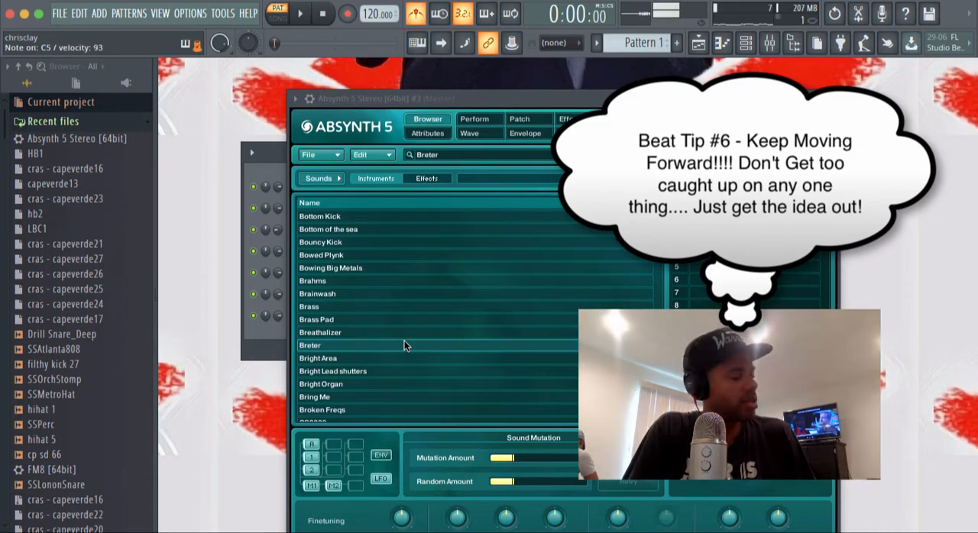
pyautogui.click(425, 397)
pyautogui.scroll(-3, 425, 398)
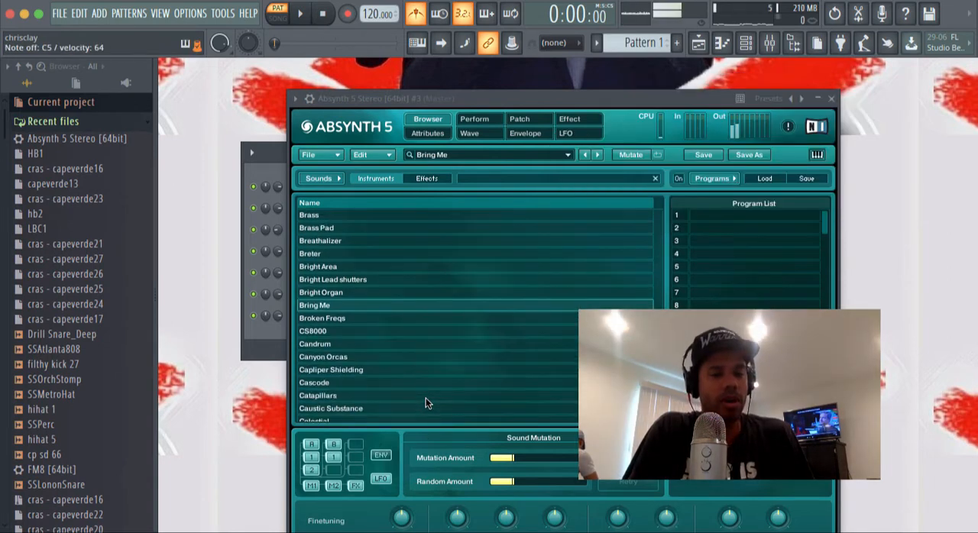
pyautogui.click(426, 370)
pyautogui.scroll(-3, 422, 366)
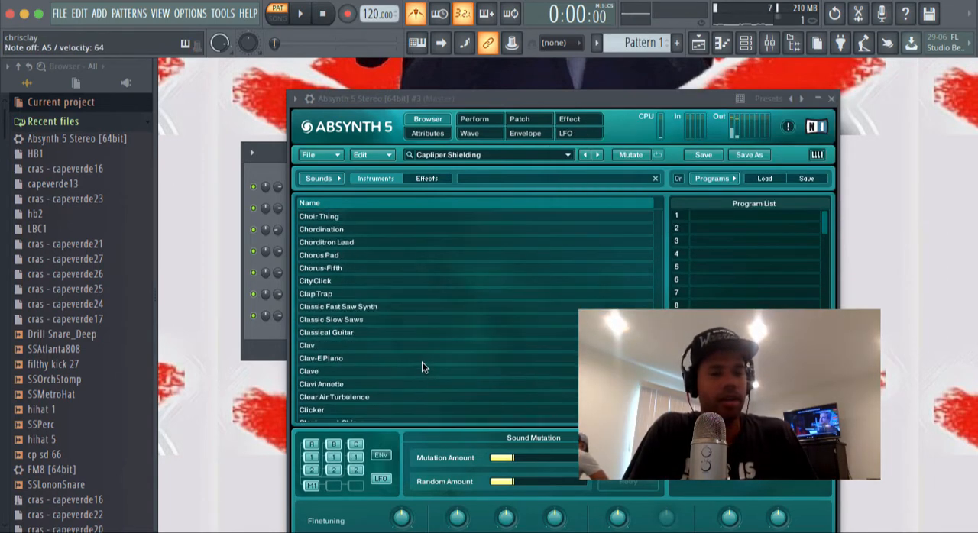
pyautogui.click(421, 362)
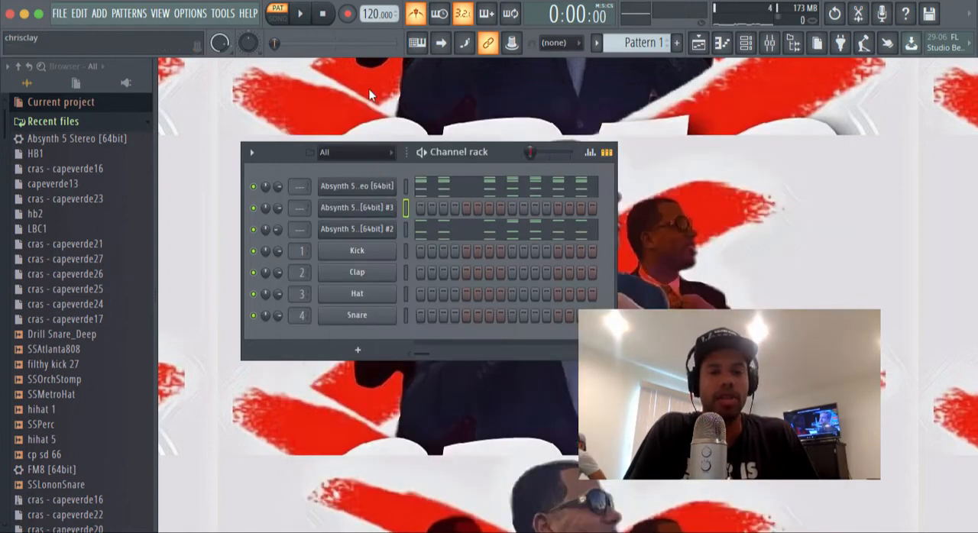
# Step: Play the pattern against the new layer, reopen its Absynth 5 instrument and change the sound to Cloud Choir
pyautogui.press('space')
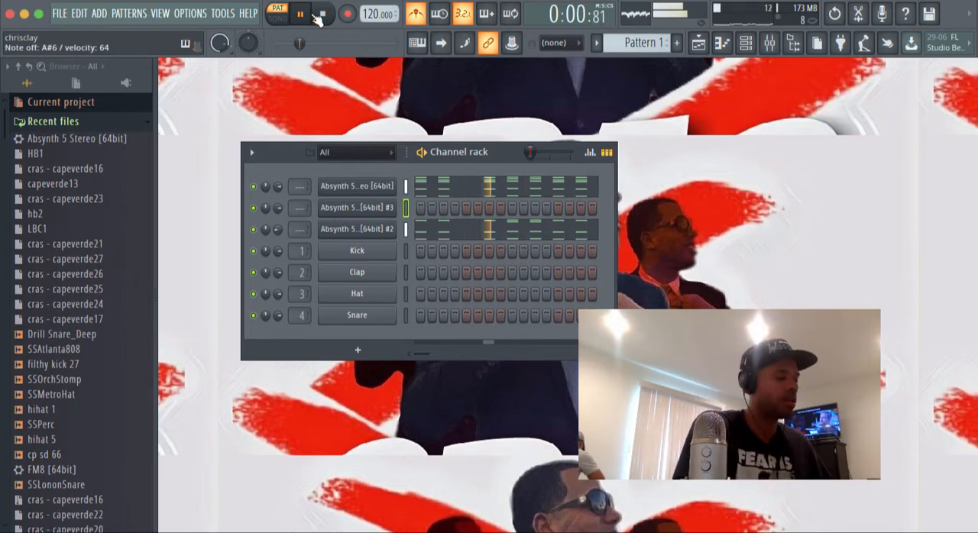
pyautogui.click(322, 14)
pyautogui.click(375, 208)
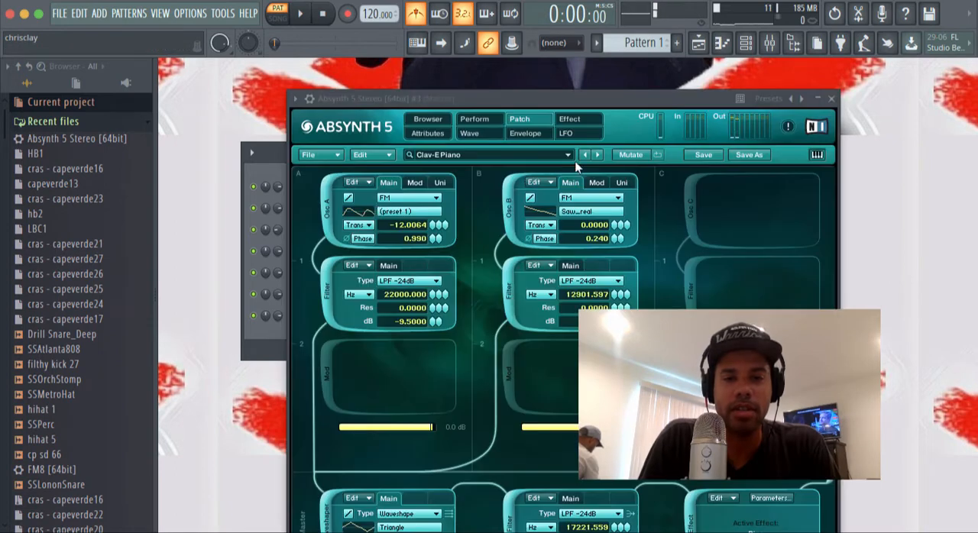
pyautogui.click(598, 155)
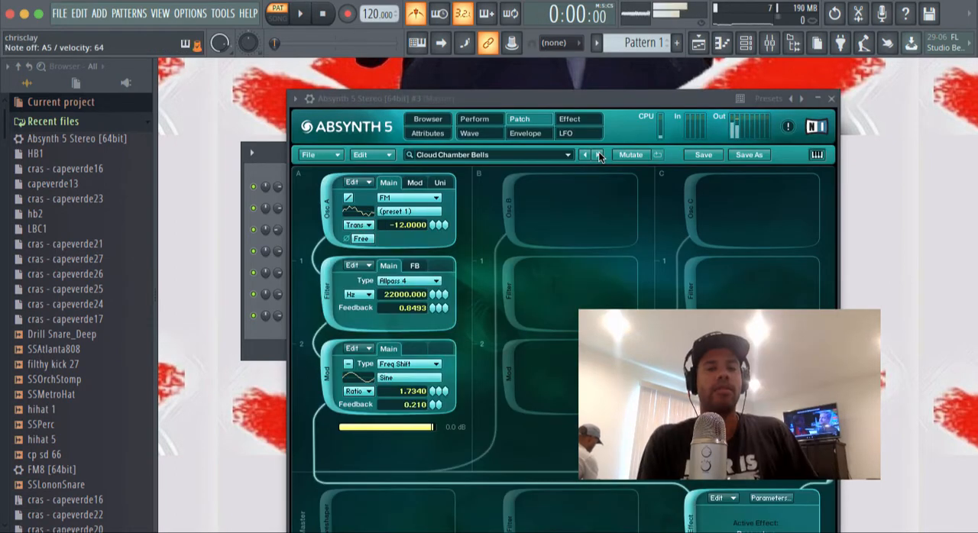
pyautogui.click(598, 154)
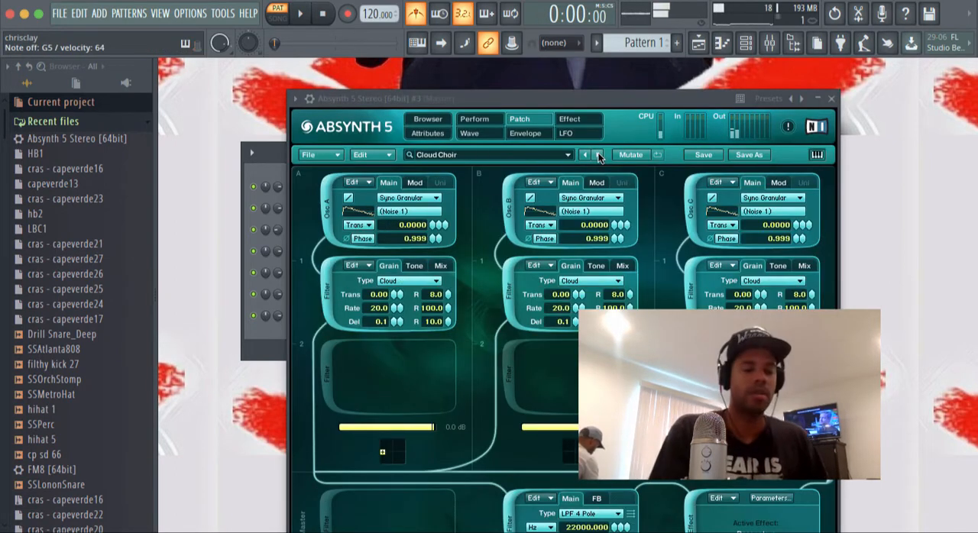
# Step: Rehearse and record a sustained Cloud Choir chord over the pattern, and close the instrument
pyautogui.press('space')
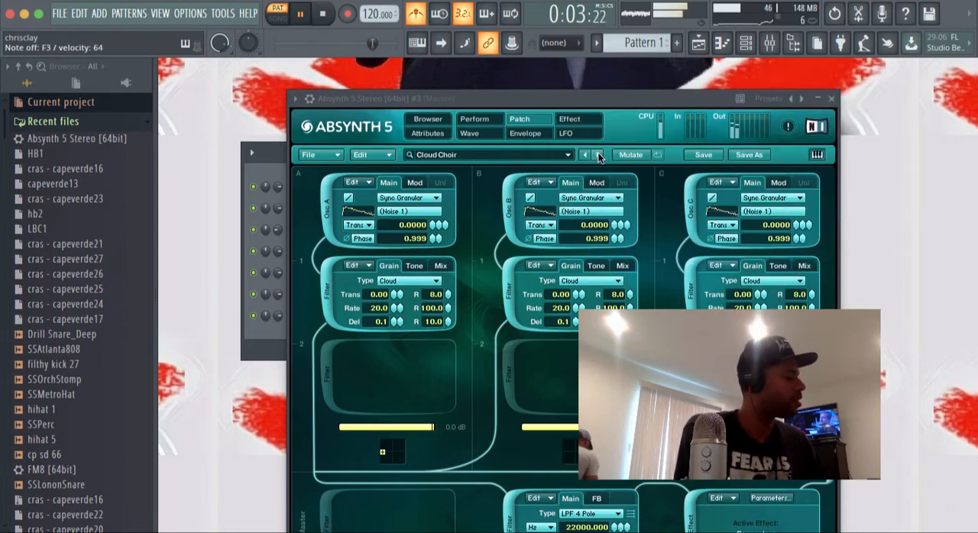
pyautogui.press('space')
pyautogui.press('r')
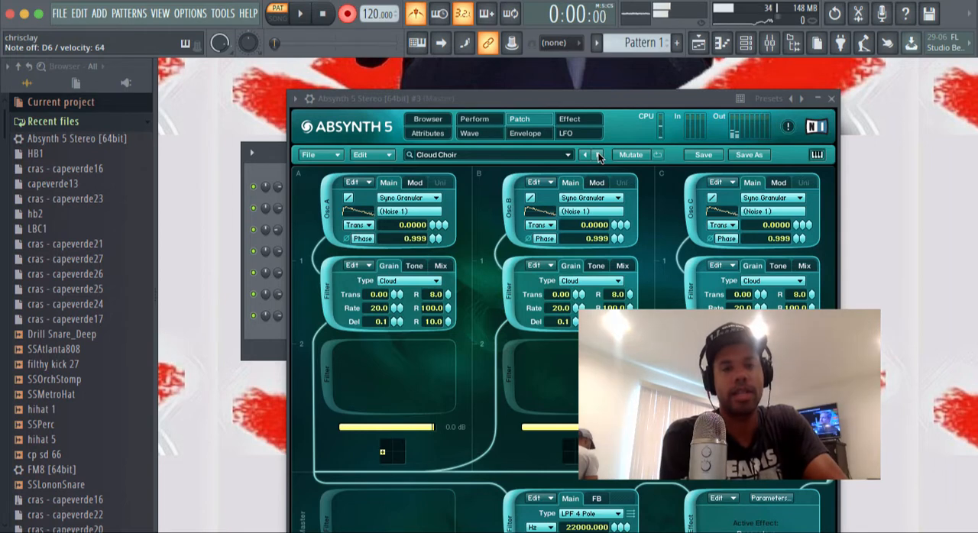
pyautogui.press('space')
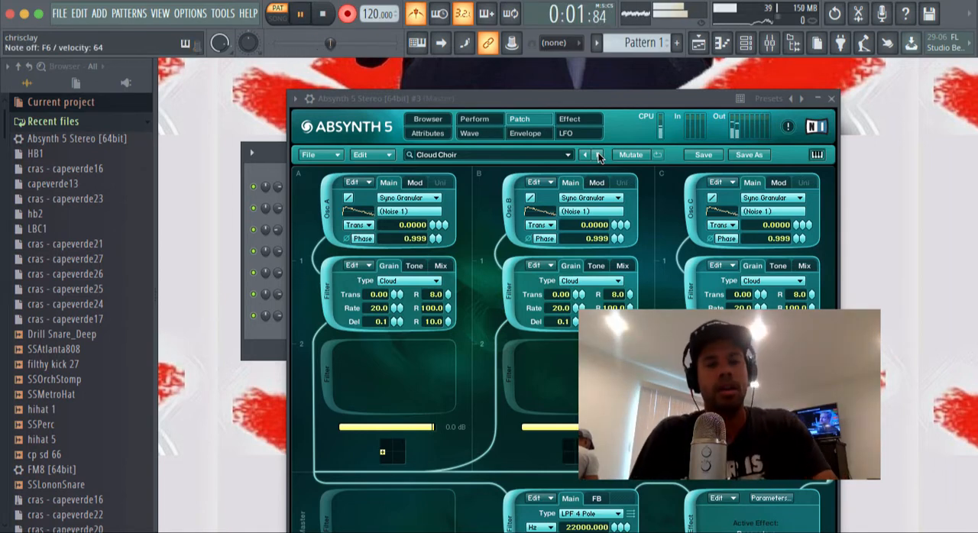
pyautogui.press('space')
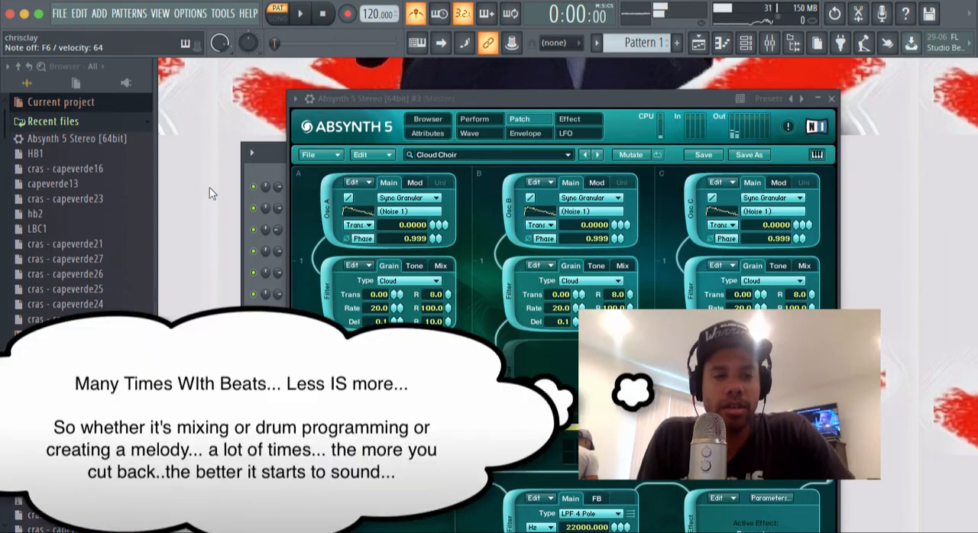
pyautogui.click(831, 99)
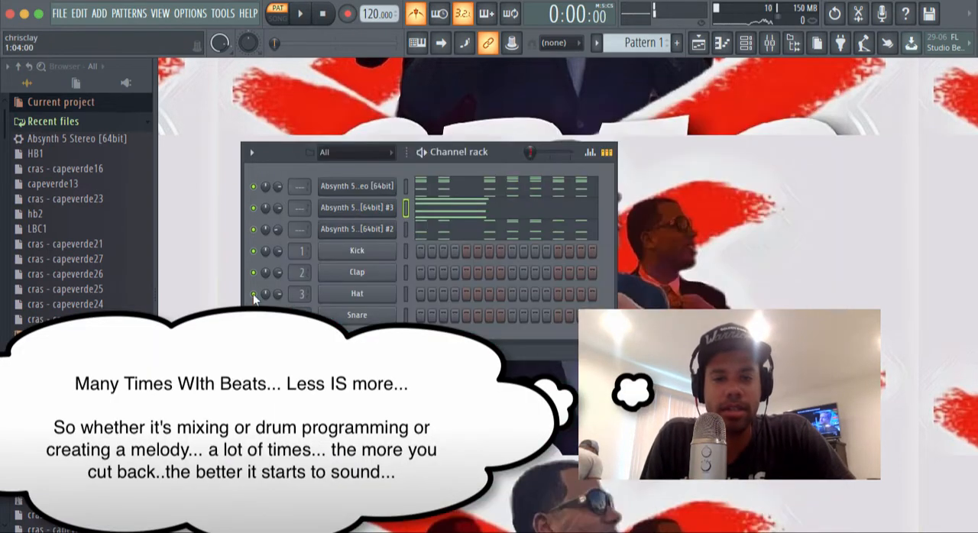
# Step: Lower the volume of the Cloud Choir channel while listening to it with the pattern
pyautogui.press('space')
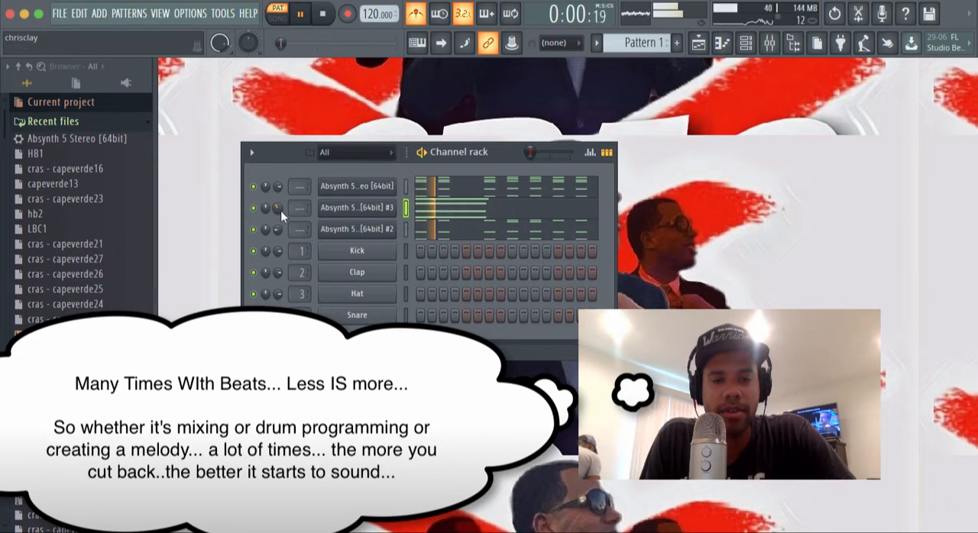
pyautogui.press('space')
pyautogui.press('space')
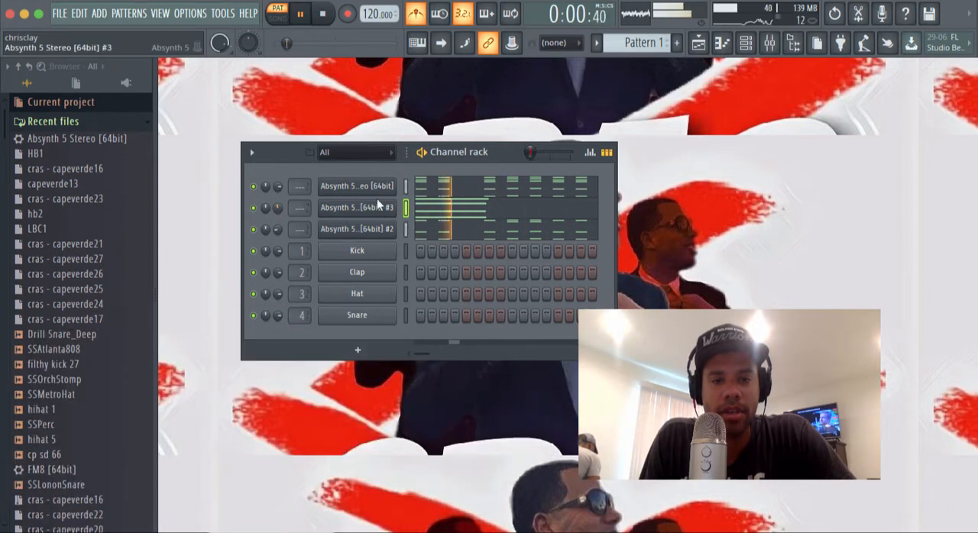
pyautogui.press('space')
# Step: Check the main melody's notes in its piano roll and clone the original Absynth 5 Stereo channel again
pyautogui.click(421, 193)
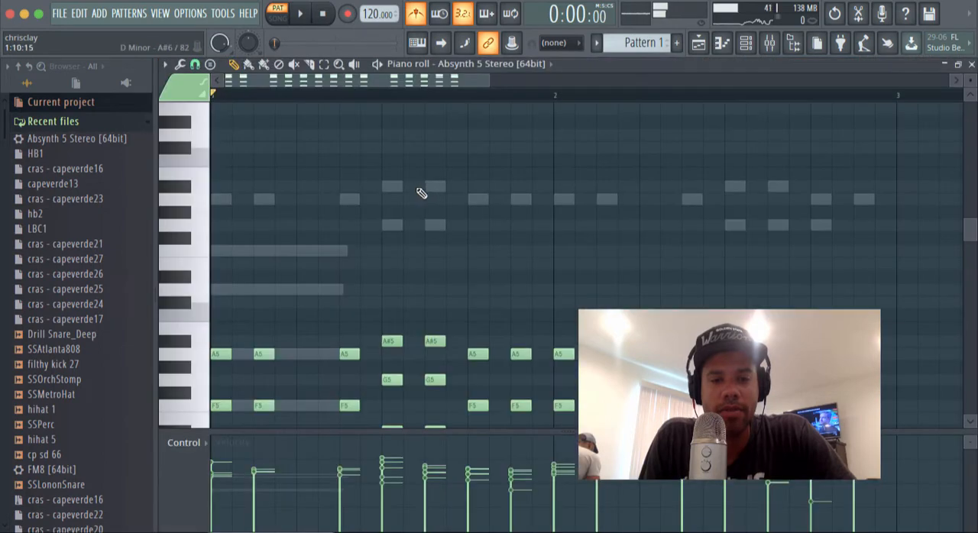
pyautogui.click(971, 64)
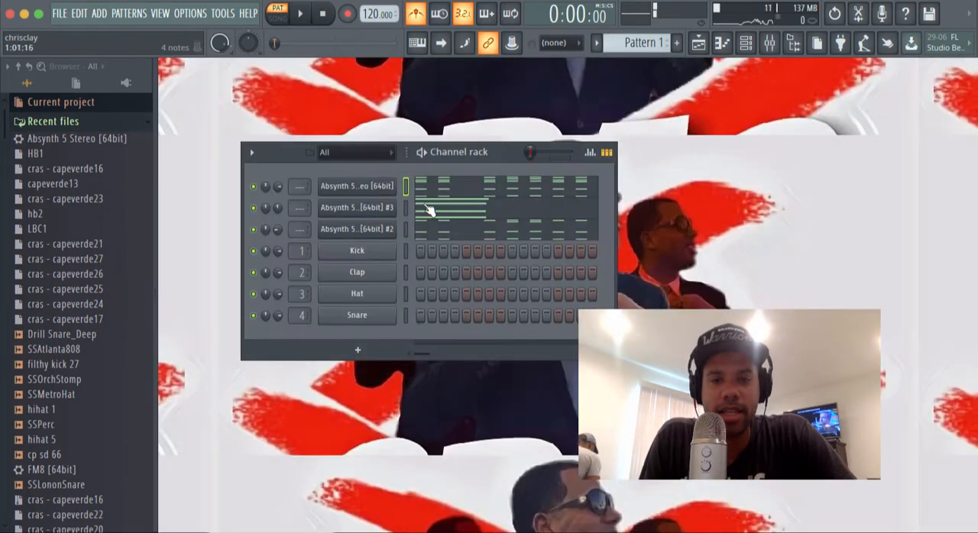
pyautogui.rightClick(386, 186)
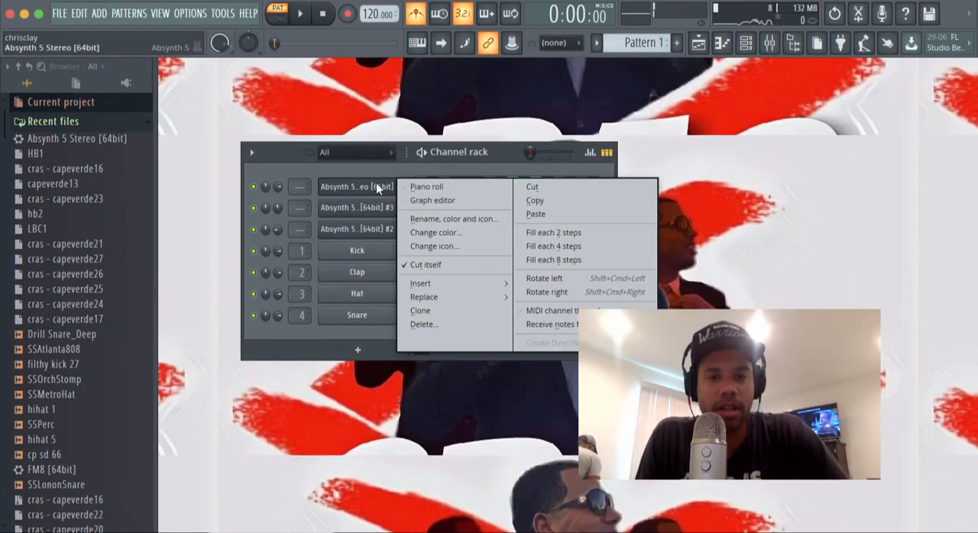
pyautogui.click(443, 310)
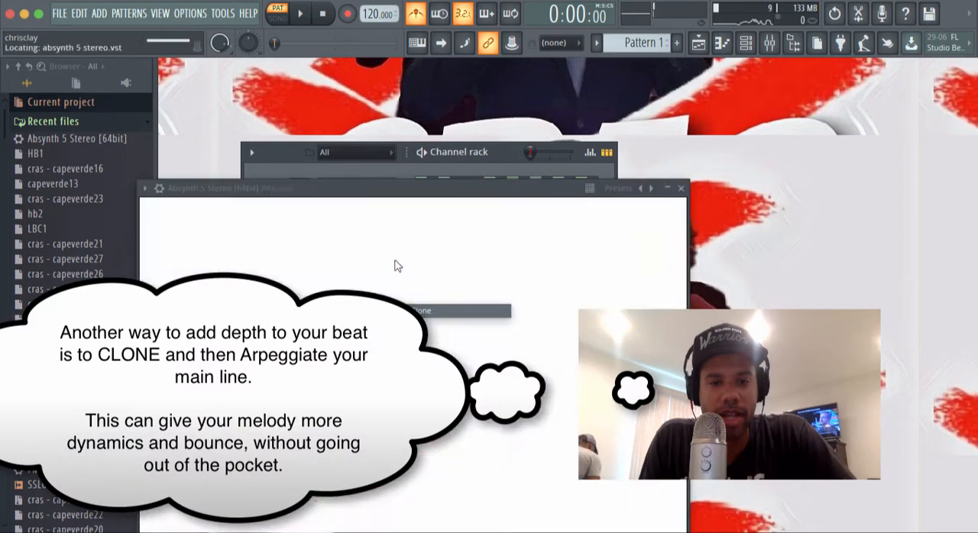
pyautogui.click(681, 188)
# Step: Copy the main melody's notes into the newest Absynth 5 clone and open that clone's piano roll
pyautogui.click(407, 187)
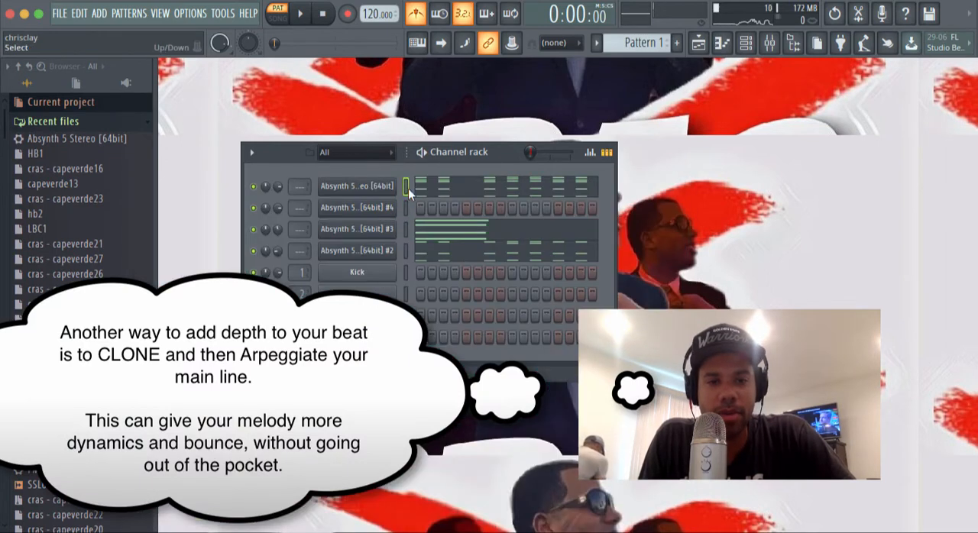
pyautogui.press('super+c')
pyautogui.click(406, 208)
pyautogui.press('super+v')
pyautogui.click(424, 210)
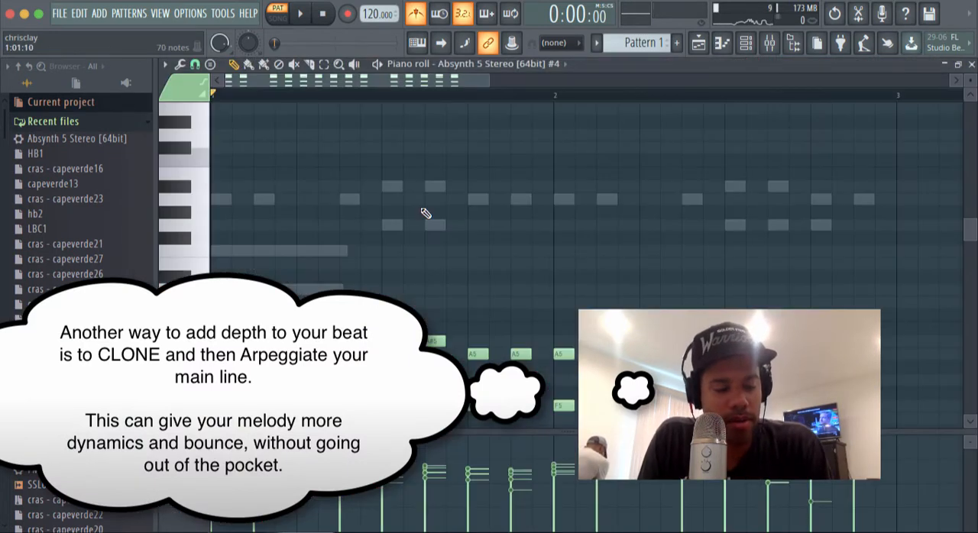
# Step: Arpeggiate the newest Absynth 5 clone's notes with a Normal pattern and a range of 2, and transpose them up one octave
pyautogui.hotkey('alt', 'a')
pyautogui.press('space')
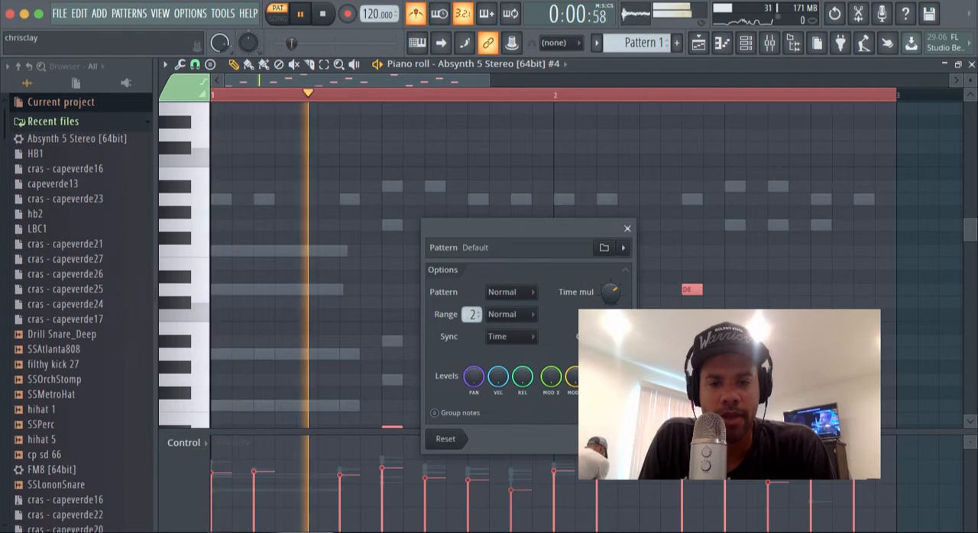
pyautogui.press('Return')
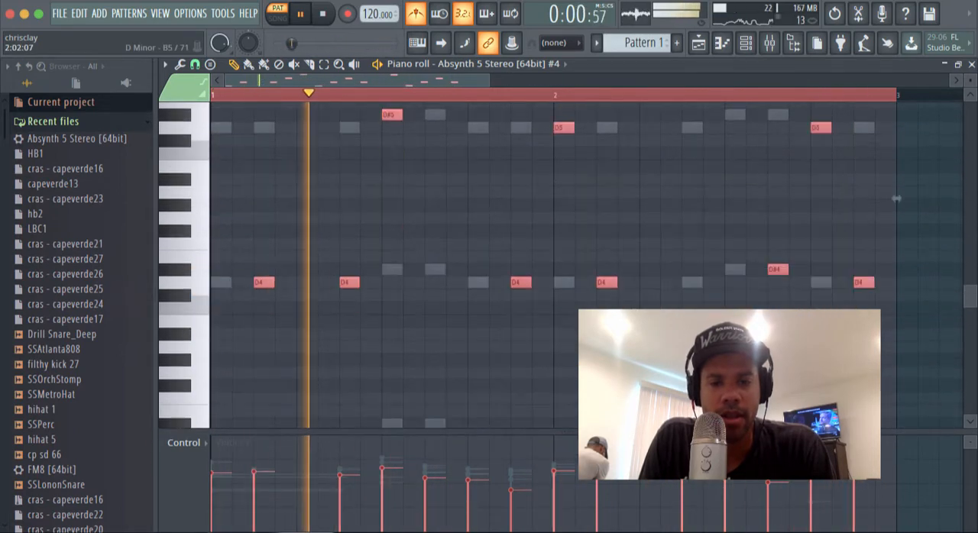
pyautogui.press('super+Up')
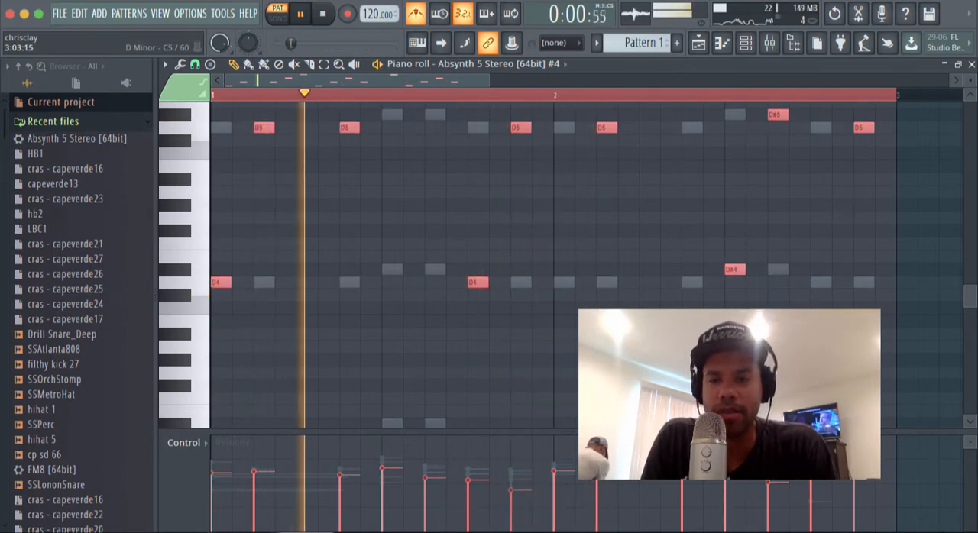
# Step: Close the piano roll and adjust the arpeggiated clone's volume while the pattern plays
pyautogui.click(971, 64)
pyautogui.moveTo(279, 210)
pyautogui.mouseDown()
pyautogui.moveTo(278, 192)
pyautogui.moveTo(278, 217)
pyautogui.moveTo(278, 203)
pyautogui.mouseUp()
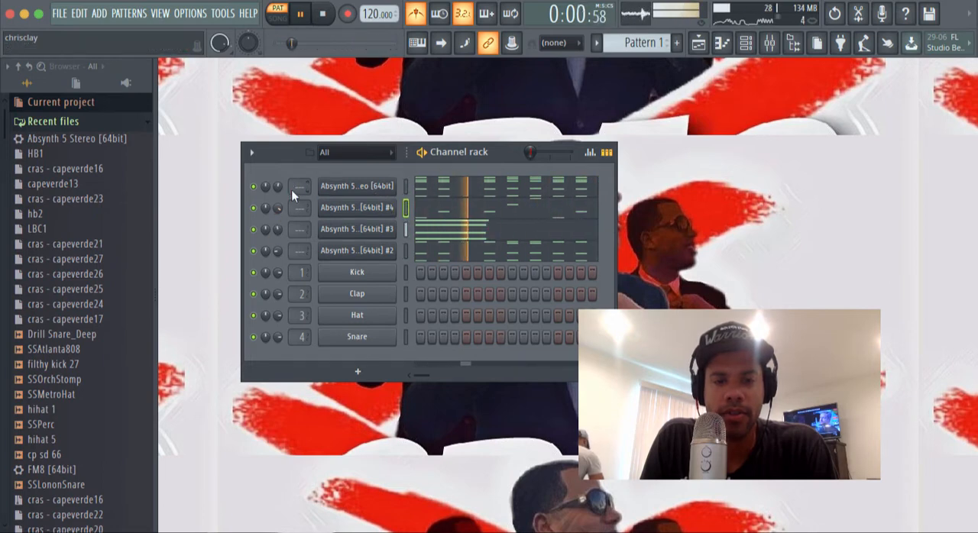
pyautogui.press('space')
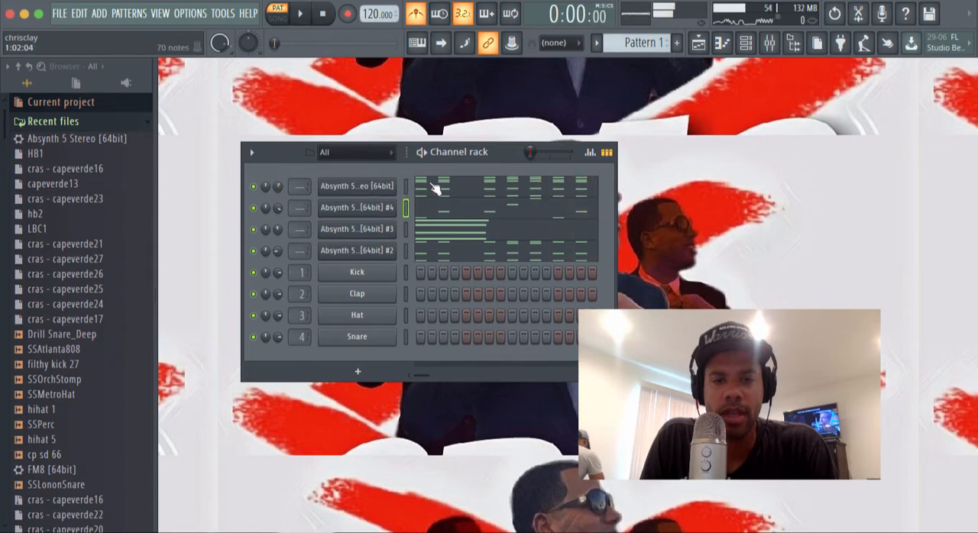
# Step: Adjust the time Shift in the main Absynth 5 channel's miscellaneous settings to make the melody lag, and close the instrument
pyautogui.click(428, 192)
pyautogui.click(971, 65)
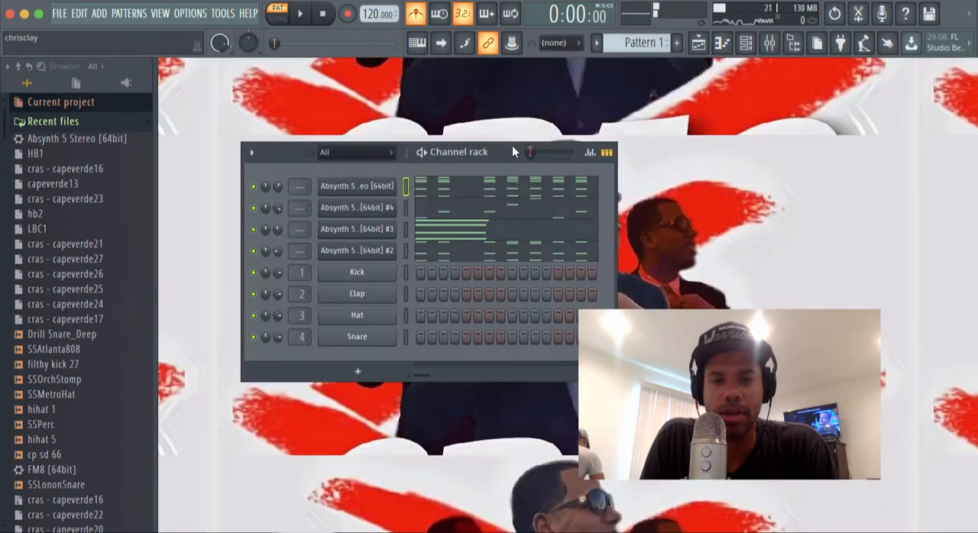
pyautogui.click(370, 191)
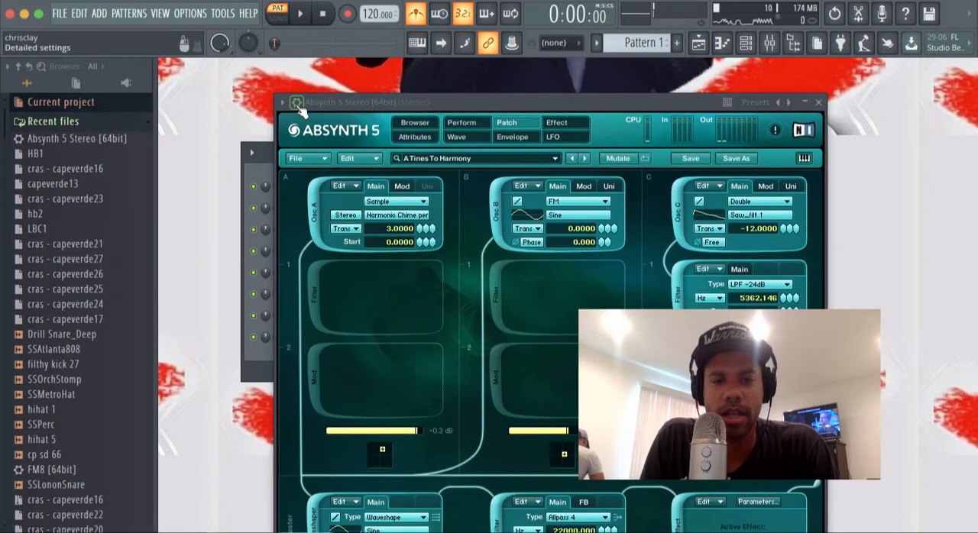
pyautogui.click(297, 103)
pyautogui.click(357, 130)
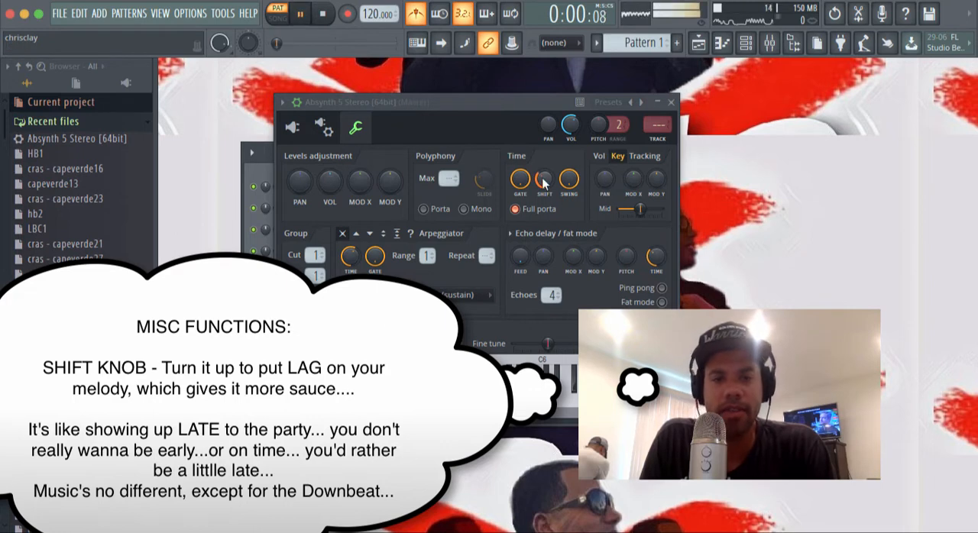
pyautogui.click(670, 103)
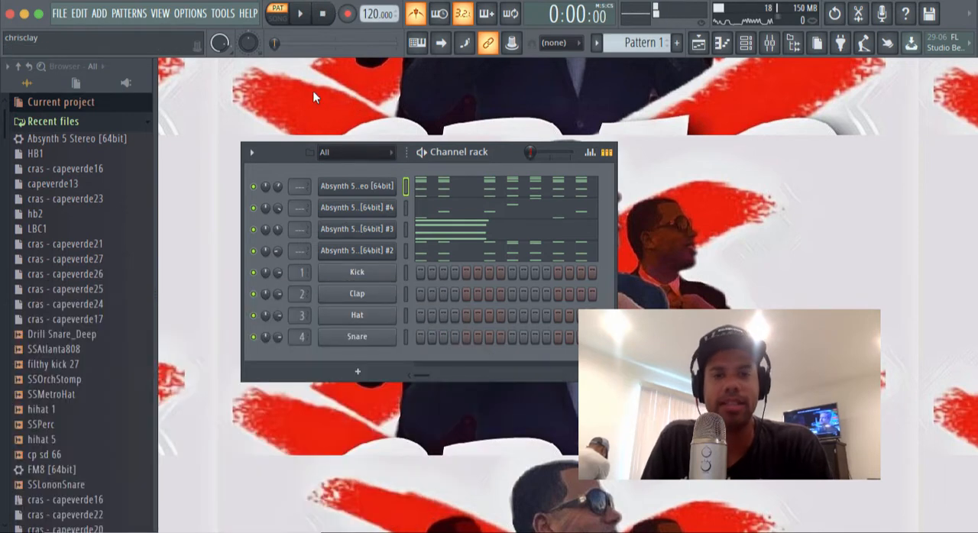
# Step: Play the layered pattern, turn off the metronome and reposition the channel rack
pyautogui.press('space')
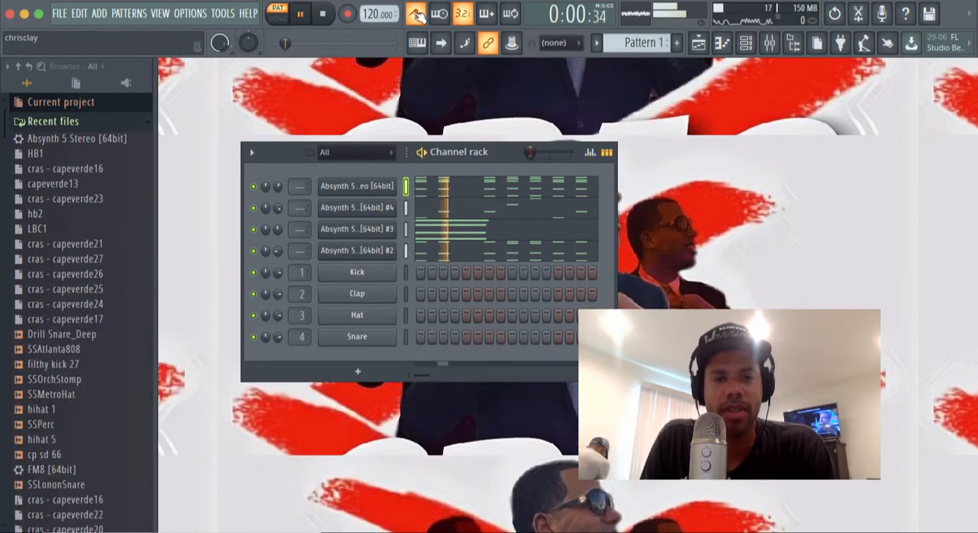
pyautogui.press('space')
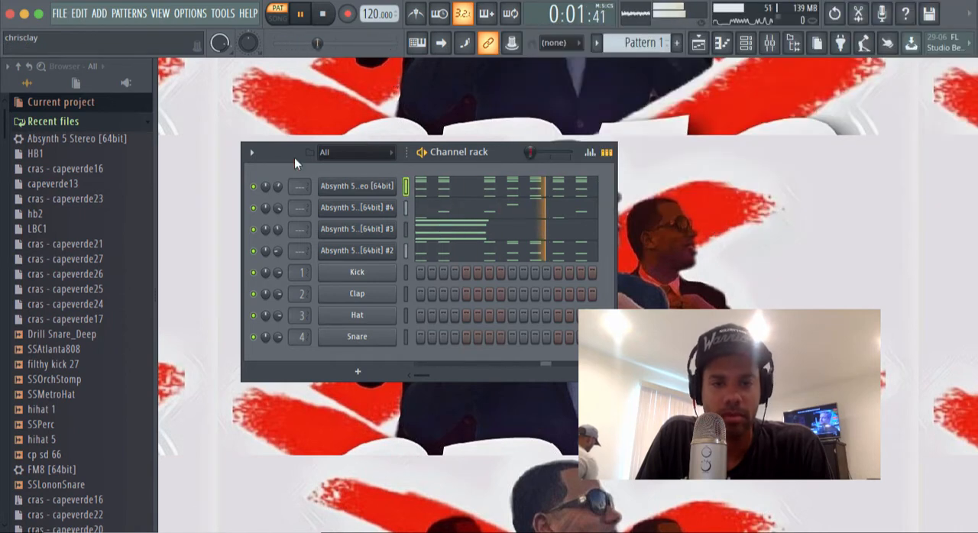
pyautogui.moveTo(295, 157); pyautogui.dragTo(321, 146)
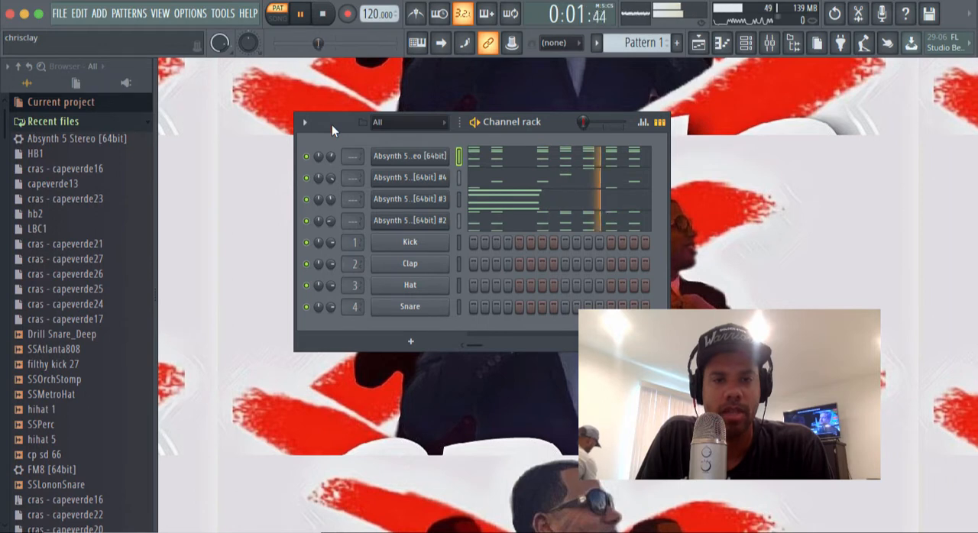
pyautogui.press('space')
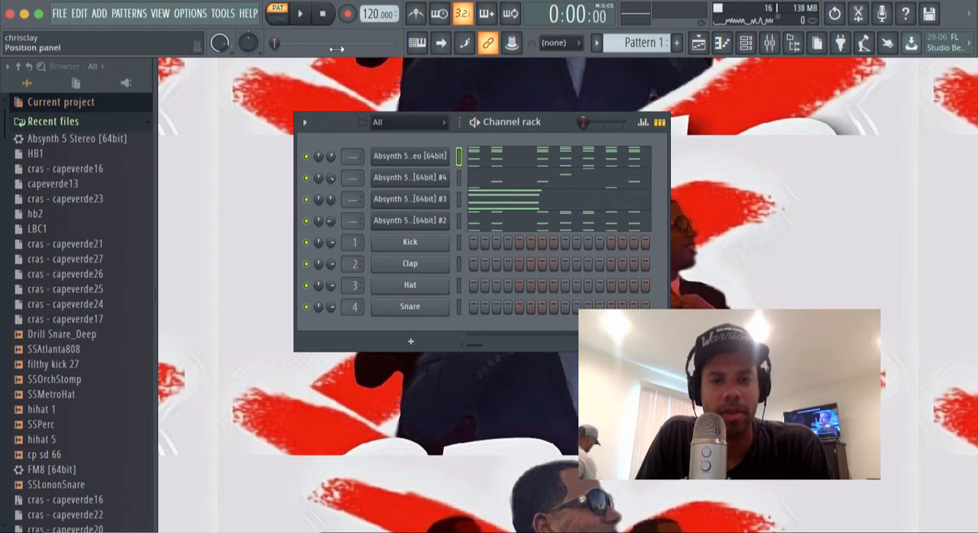
pyautogui.moveTo(348, 124); pyautogui.dragTo(290, 147)
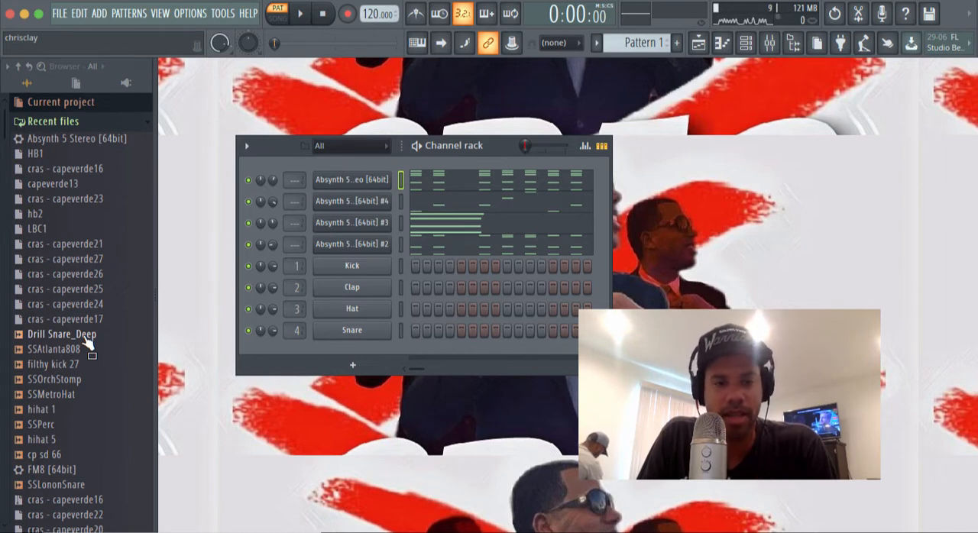
# Step: Load the Drill Snare_Deep sample into the Kick channel and place a snare hit on step 9
pyautogui.press('space')
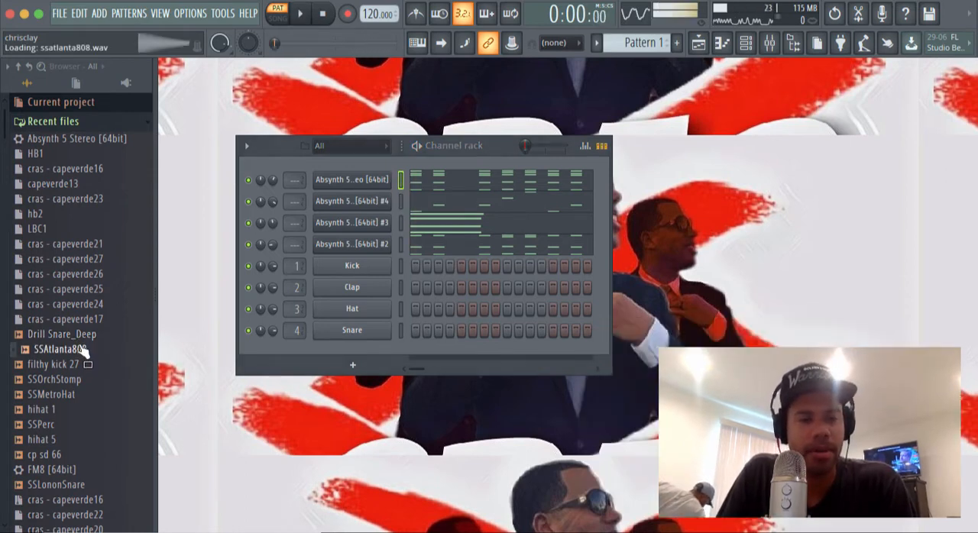
pyautogui.click(85, 338)
pyautogui.moveTo(285, 301); pyautogui.dragTo(340, 269)
pyautogui.press('space')
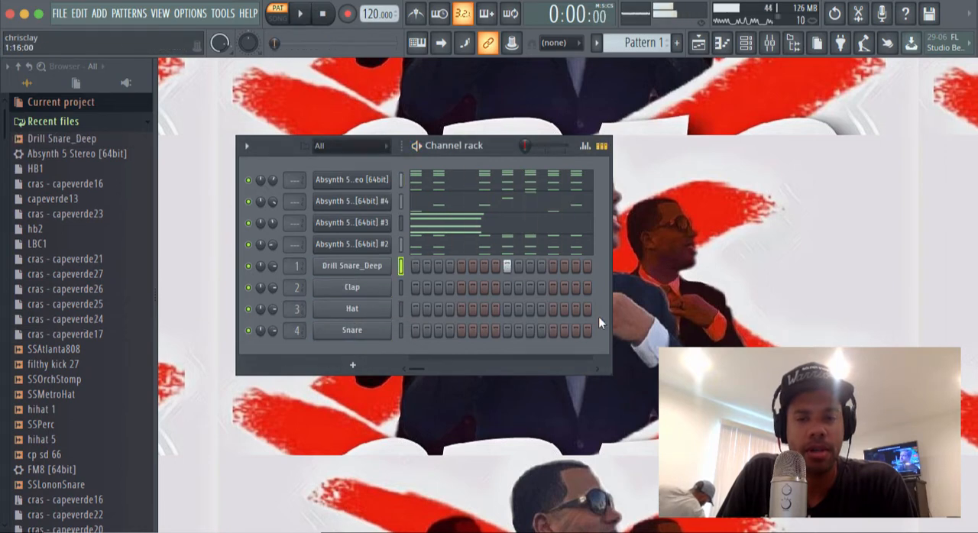
# Step: Widen the channel rack to show 32 steps and add snare hits on steps 3, 19 and 25 during playback
pyautogui.moveTo(609, 309); pyautogui.dragTo(802, 303)
pyautogui.press('space')
pyautogui.click(438, 266)
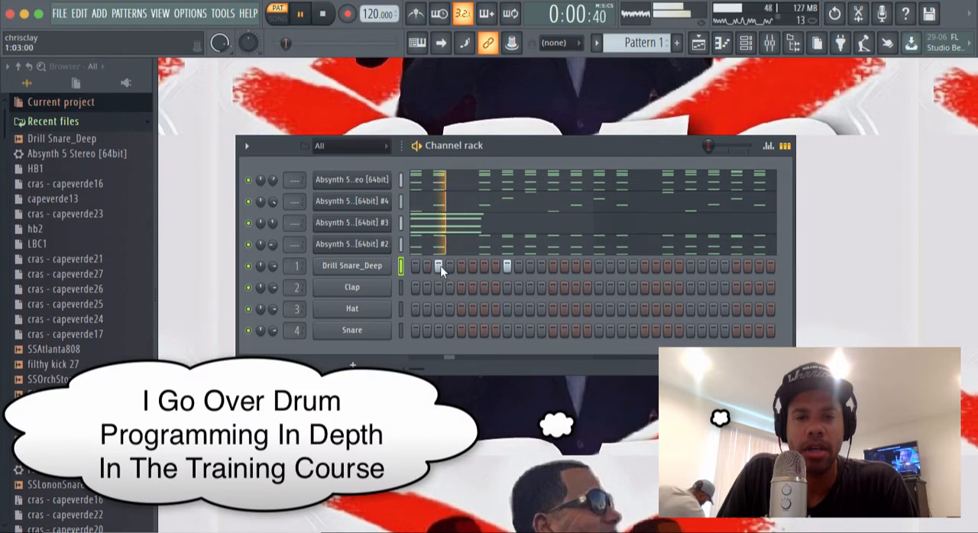
pyautogui.click(621, 265)
pyautogui.click(689, 265)
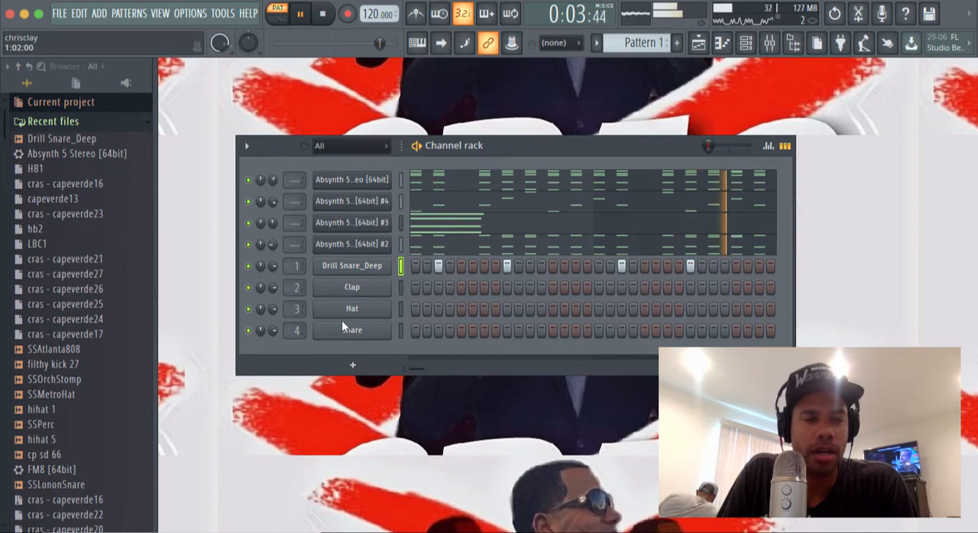
# Step: Load filthy kick 27 into the Clap channel with kicks on steps 1, 13, 21 and 31, and remove the snare from step 3
pyautogui.moveTo(74, 366); pyautogui.dragTo(336, 288)
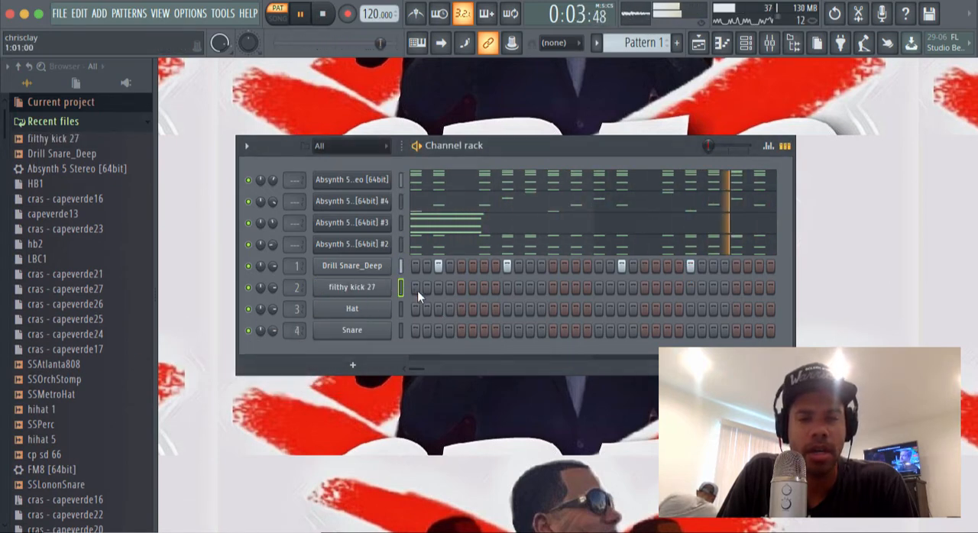
pyautogui.click(415, 288)
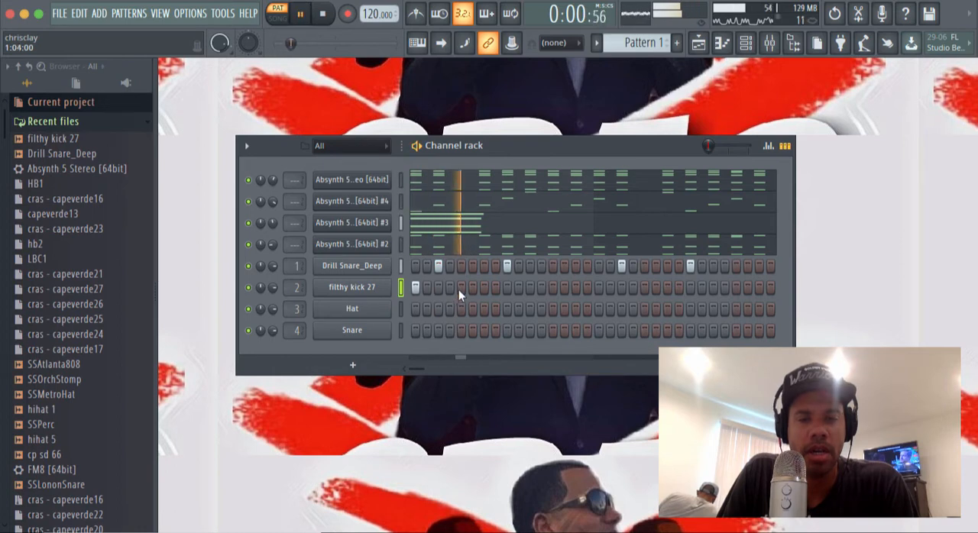
pyautogui.click(438, 266)
pyautogui.click(541, 287)
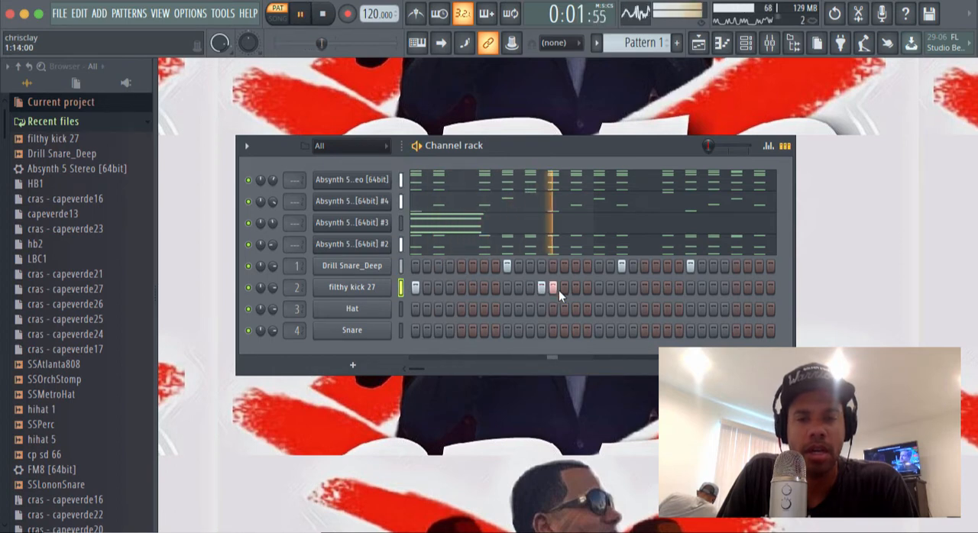
pyautogui.click(552, 288)
pyautogui.press('space')
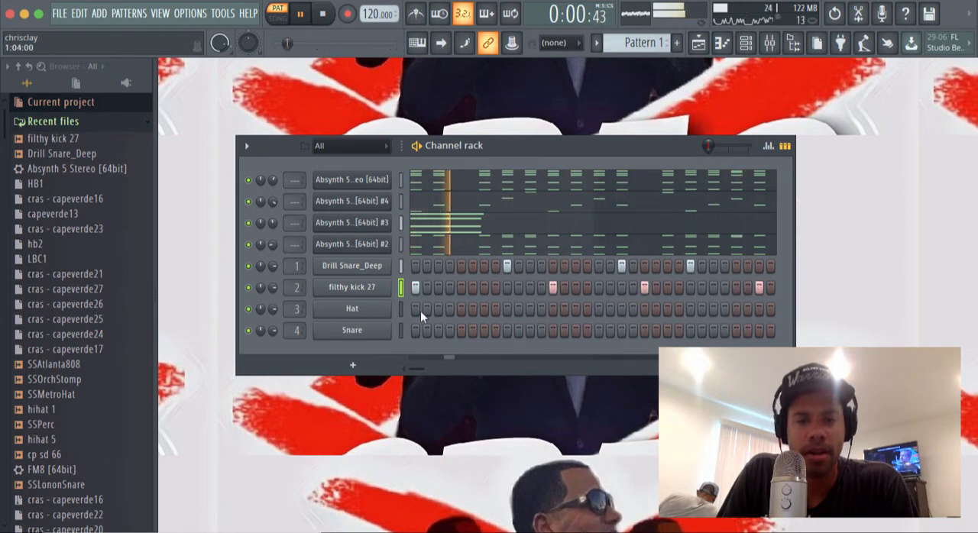
# Step: Add kicks on steps 3, 7 and 27 and snares on steps 15 and 31
pyautogui.click(438, 288)
pyautogui.click(484, 287)
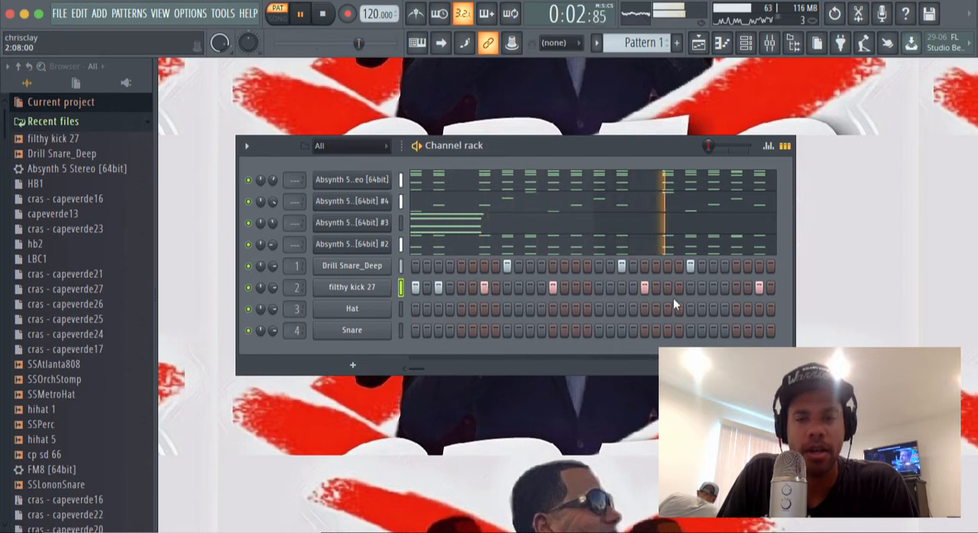
pyautogui.click(714, 287)
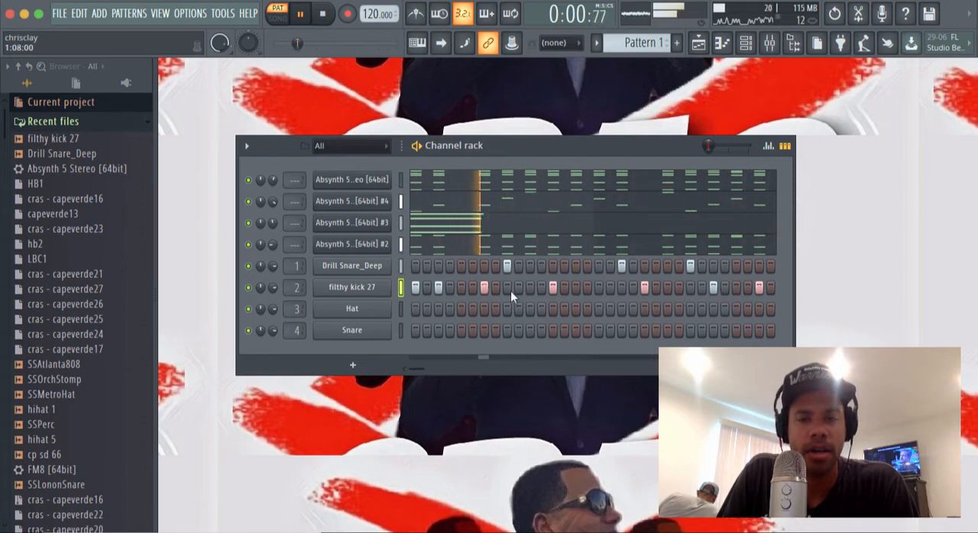
pyautogui.click(576, 267)
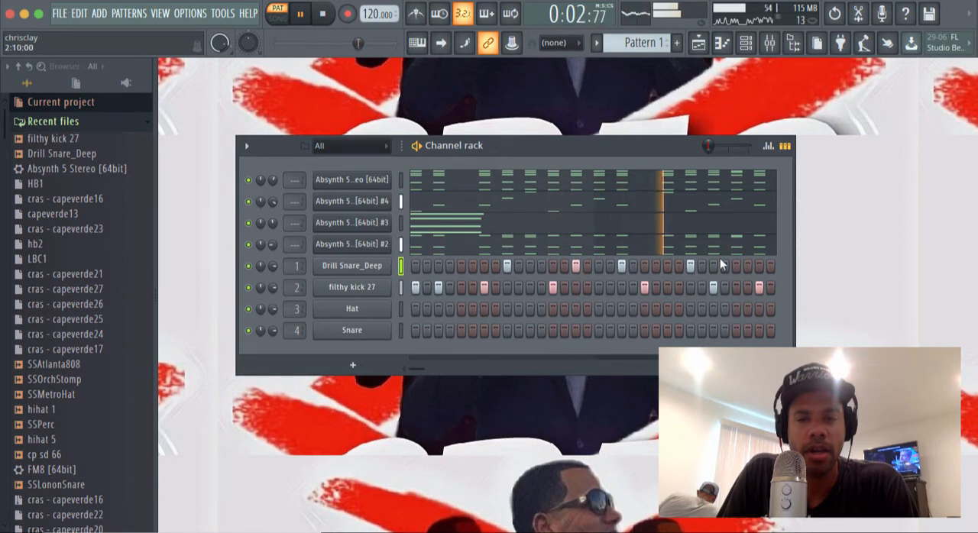
pyautogui.click(758, 266)
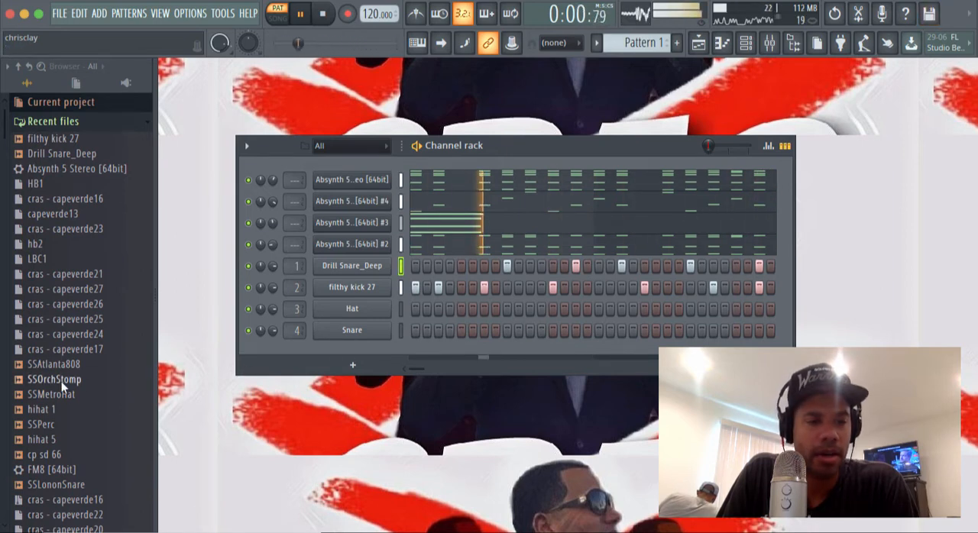
# Step: Load SSMetroHat into the Hat channel, fill every 2 steps, and add extra hits on steps 2 and 14
pyautogui.moveTo(71, 400); pyautogui.dragTo(331, 311)
pyautogui.rightClick(332, 311)
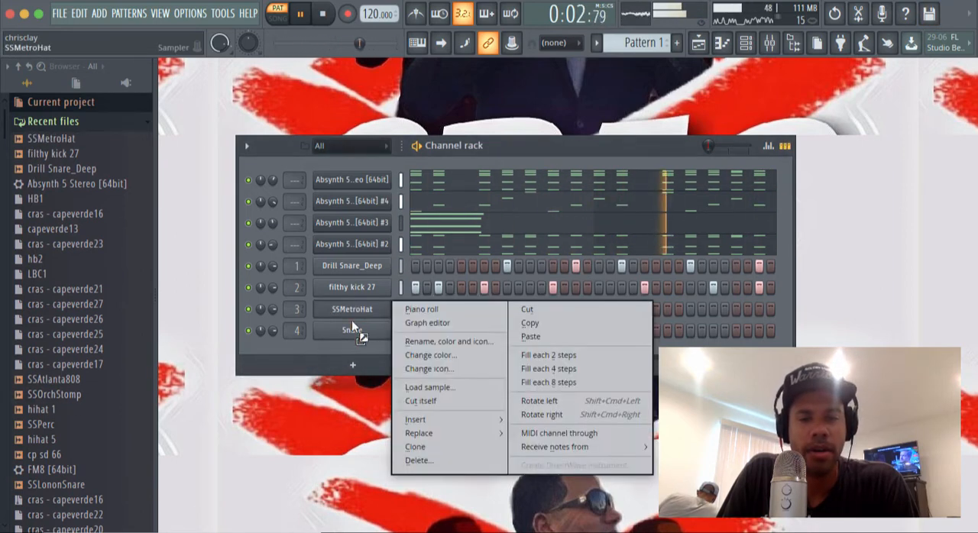
pyautogui.click(556, 355)
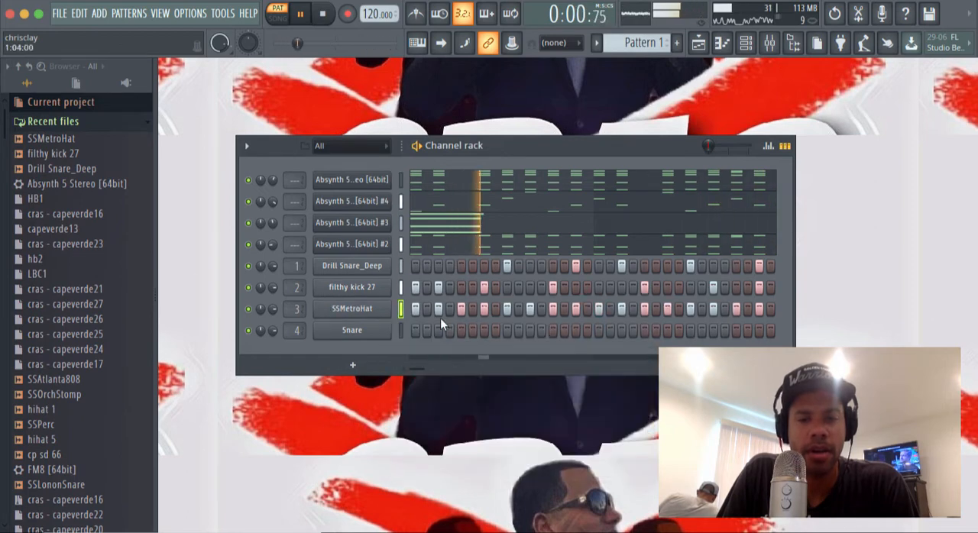
pyautogui.click(541, 309)
pyautogui.click(564, 309)
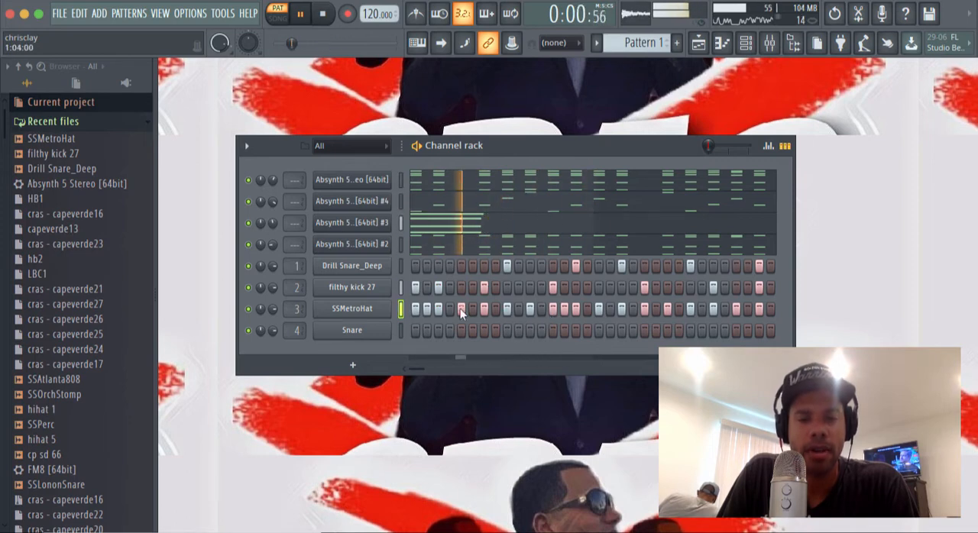
# Step: Extend the SSMetroHat notes in the piano roll so each reaches the next one, and play the pattern
pyautogui.rightClick(374, 313)
pyautogui.click(418, 311)
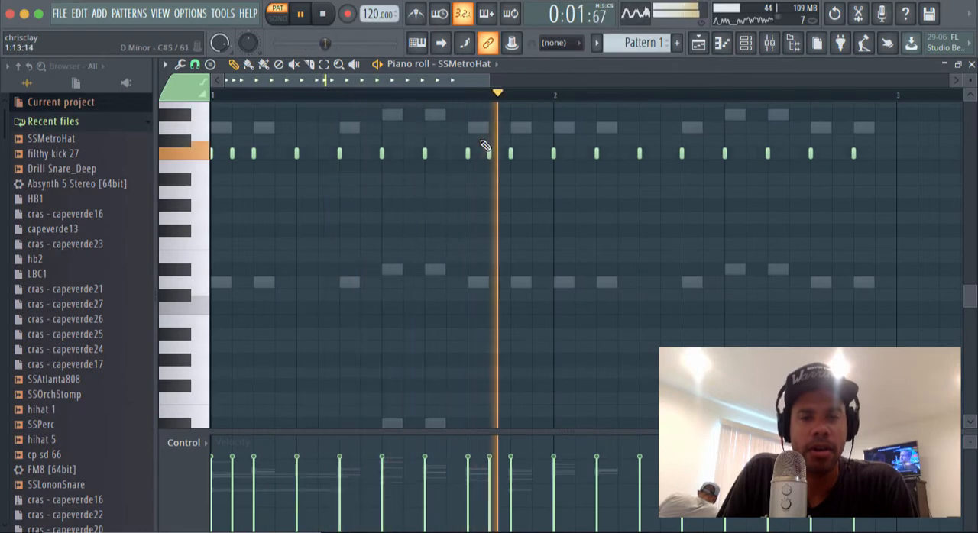
pyautogui.press('space')
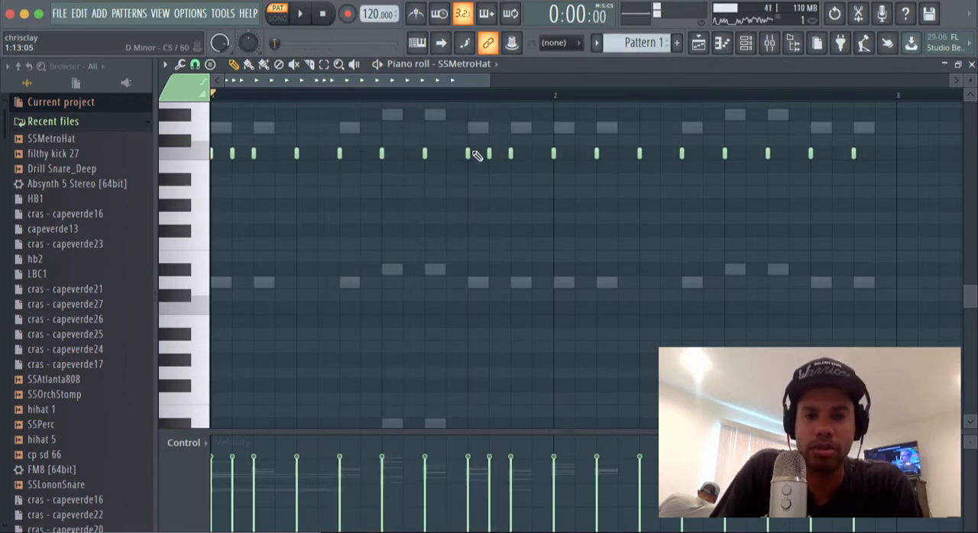
pyautogui.hotkey('ctrl', 'l')
pyautogui.press('space')
pyautogui.press('space')
pyautogui.press('space')
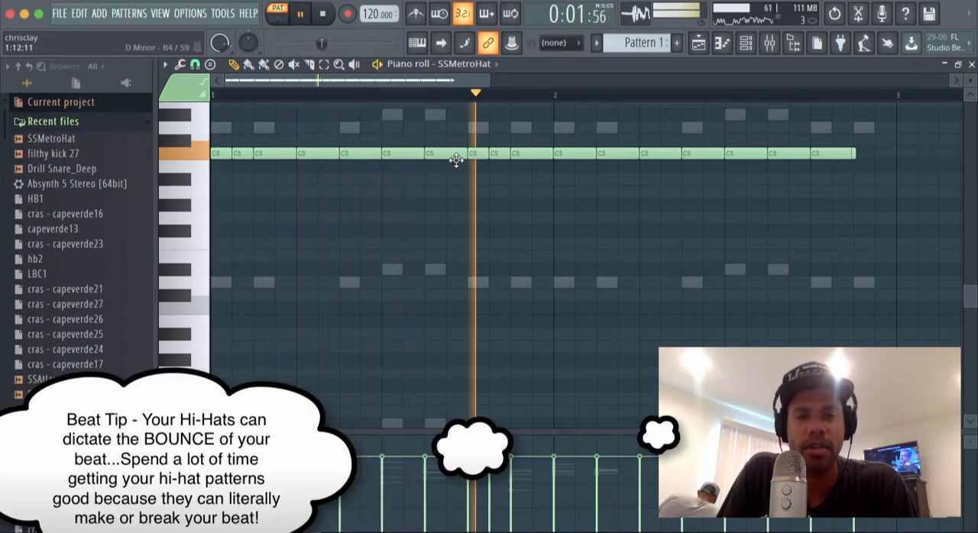
pyautogui.press('space')
pyautogui.press('space')
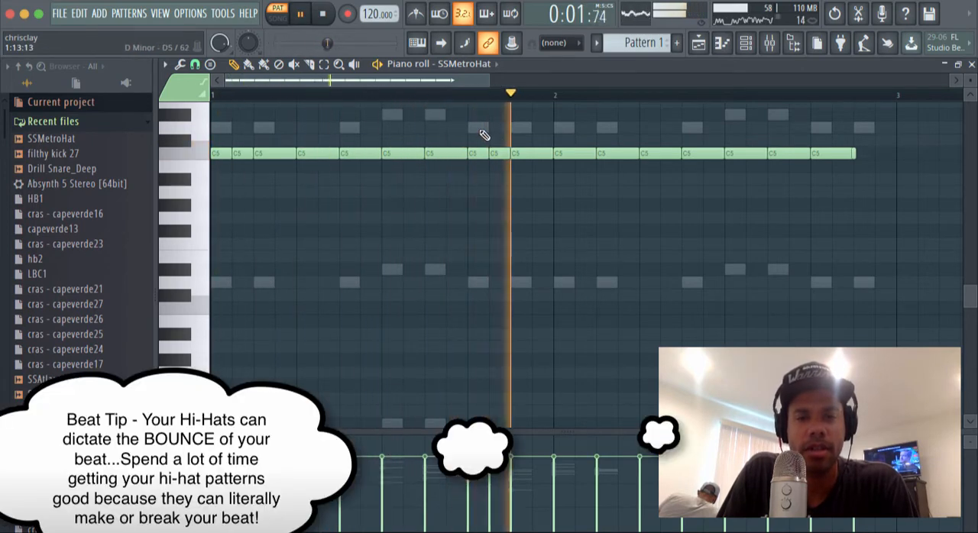
# Step: Chop the two C5 hi-hat notes at steps 13 and 14 into a roll and copy it to E4 at step 29
pyautogui.moveTo(481, 128); pyautogui.dragTo(497, 168)
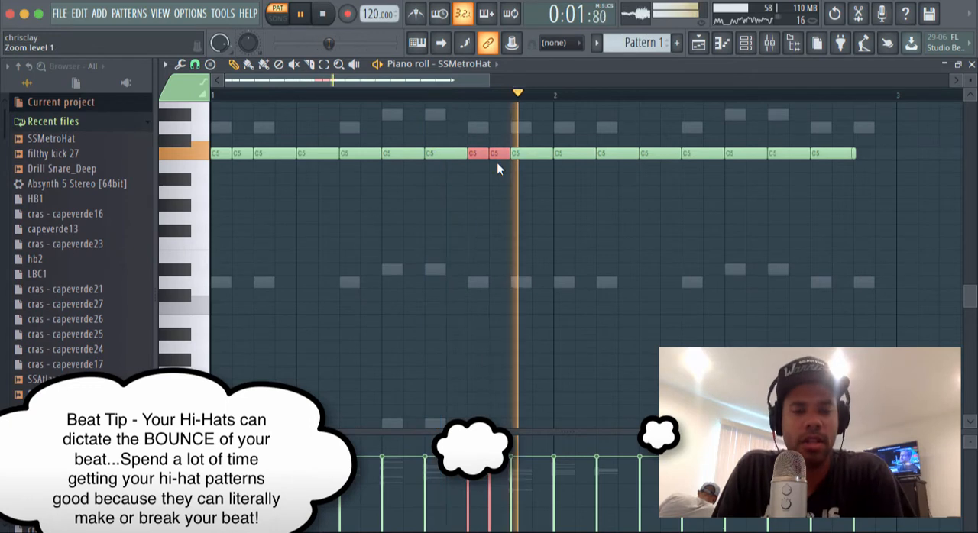
pyautogui.hotkey('alt', 'u')
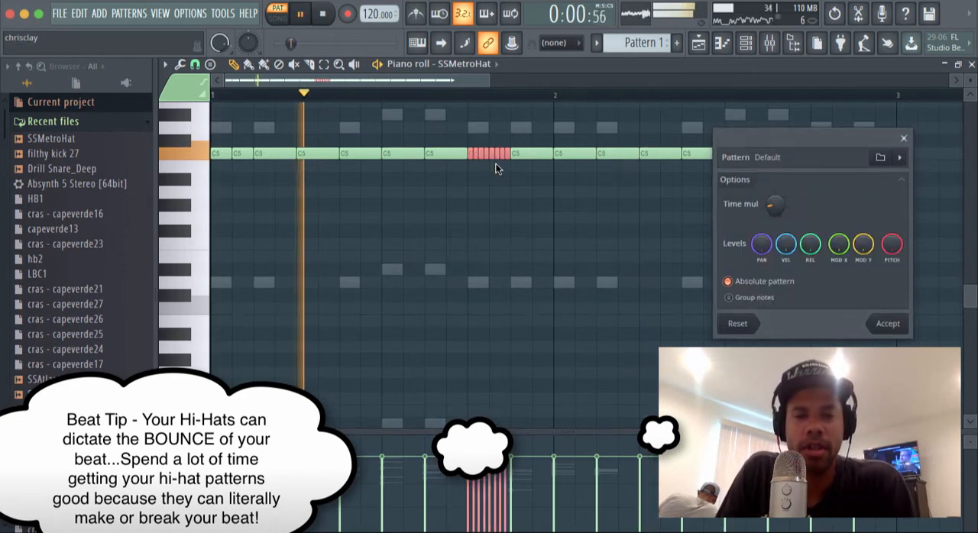
pyautogui.click(883, 323)
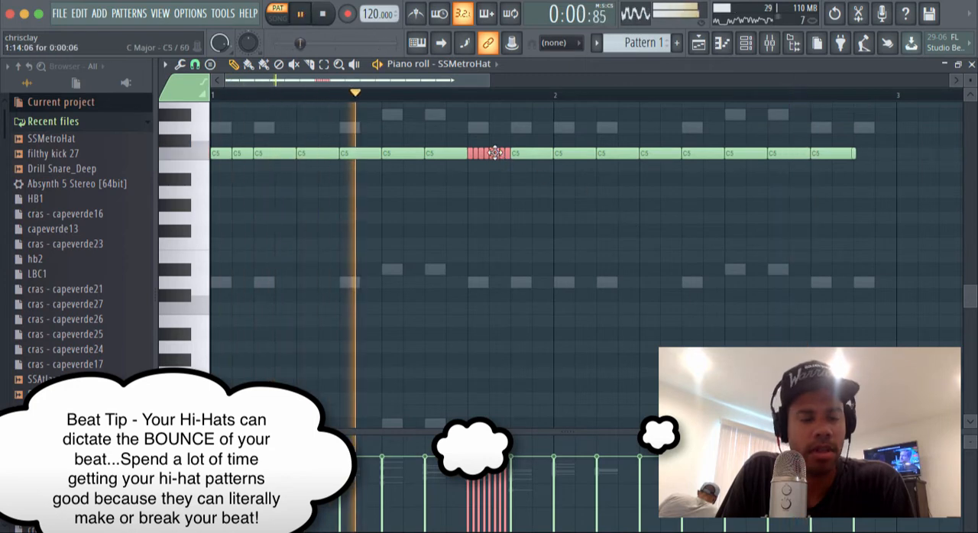
pyautogui.moveTo(496, 155)
pyautogui.mouseDown()
pyautogui.moveTo(694, 275)
pyautogui.moveTo(783, 284)
pyautogui.moveTo(836, 240)
pyautogui.moveTo(843, 248)
pyautogui.mouseUp()
pyautogui.press('space')
pyautogui.press('space')
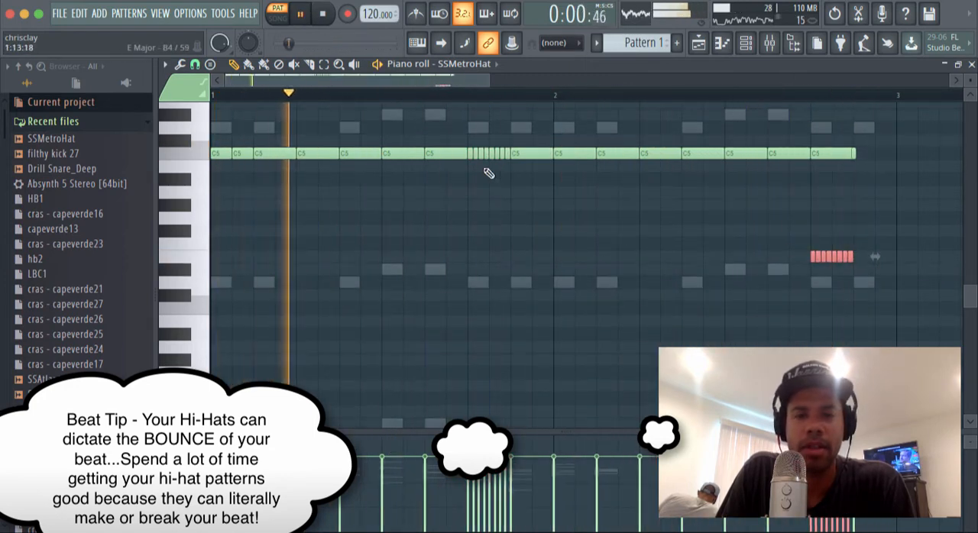
pyautogui.moveTo(480, 154); pyautogui.dragTo(568, 255)
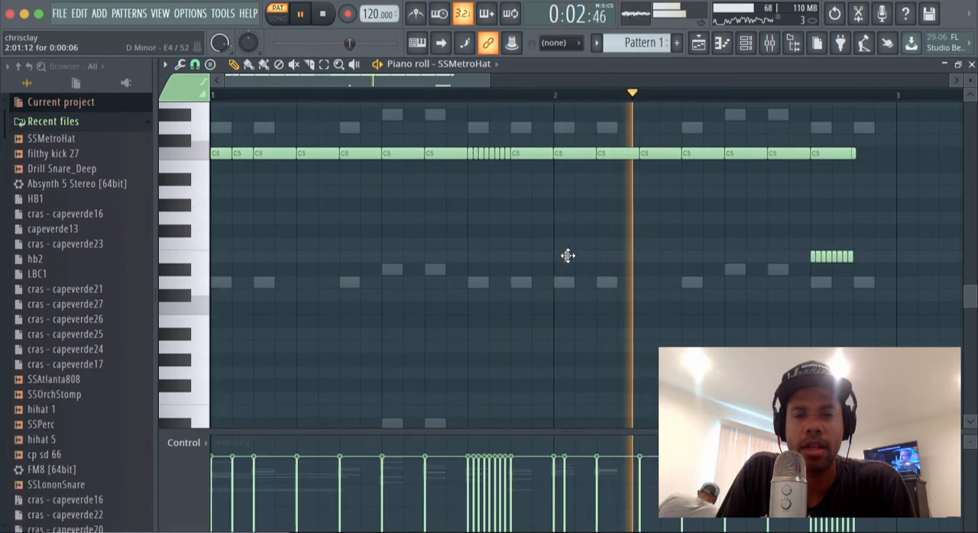
pyautogui.click(555, 256)
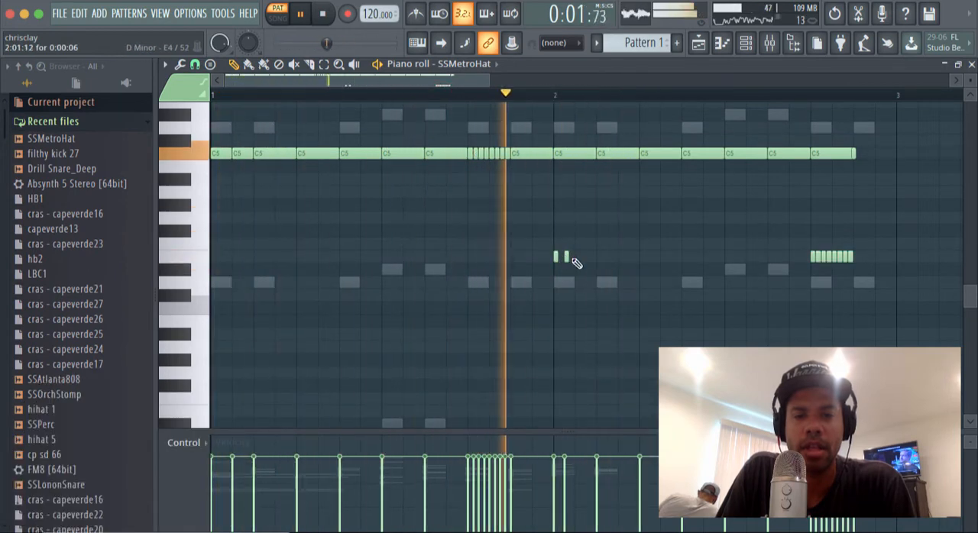
pyautogui.click(577, 257)
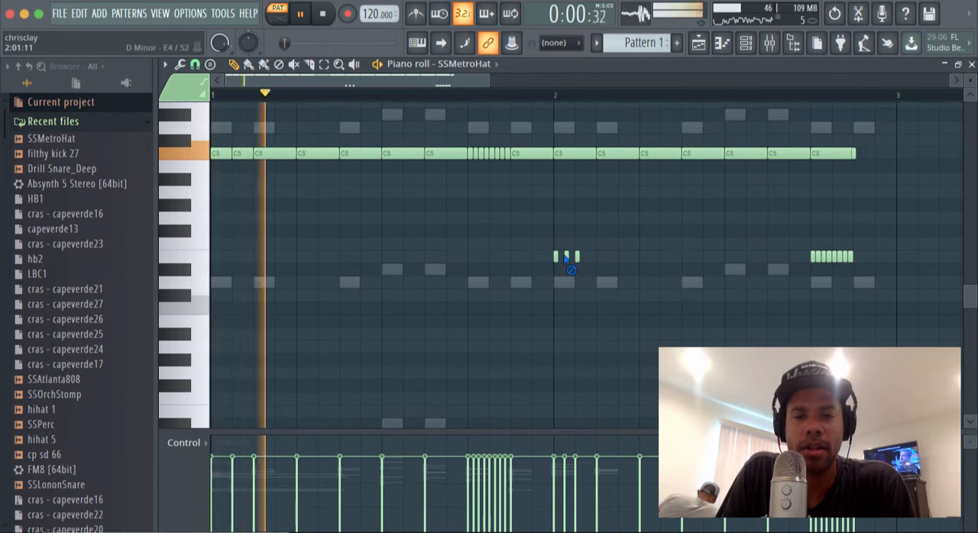
pyautogui.rightClick(578, 257)
pyautogui.rightClick(566, 257)
pyautogui.rightClick(556, 257)
# Step: Copy the E4 hi-hat roll down to D4 at the start of bar 2
pyautogui.moveTo(792, 234)
pyautogui.mouseDown()
pyautogui.moveTo(855, 256)
pyautogui.moveTo(857, 229)
pyautogui.mouseUp()
pyautogui.rightClick(810, 232)
pyautogui.moveTo(783, 226)
pyautogui.mouseDown()
pyautogui.moveTo(867, 273)
pyautogui.moveTo(579, 288)
pyautogui.moveTo(582, 295)
pyautogui.mouseUp()
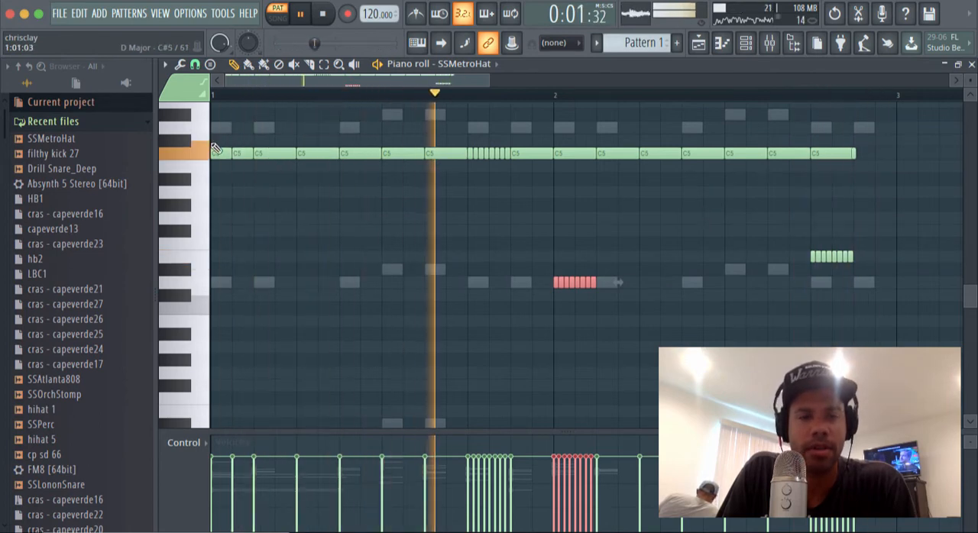
# Step: Move the hi-hat notes at steps 1, 7 and 9 to D5, G#4 and D#5, keeping a C5 note at step 5
pyautogui.moveTo(221, 153); pyautogui.dragTo(221, 126)
pyautogui.rightClick(314, 155)
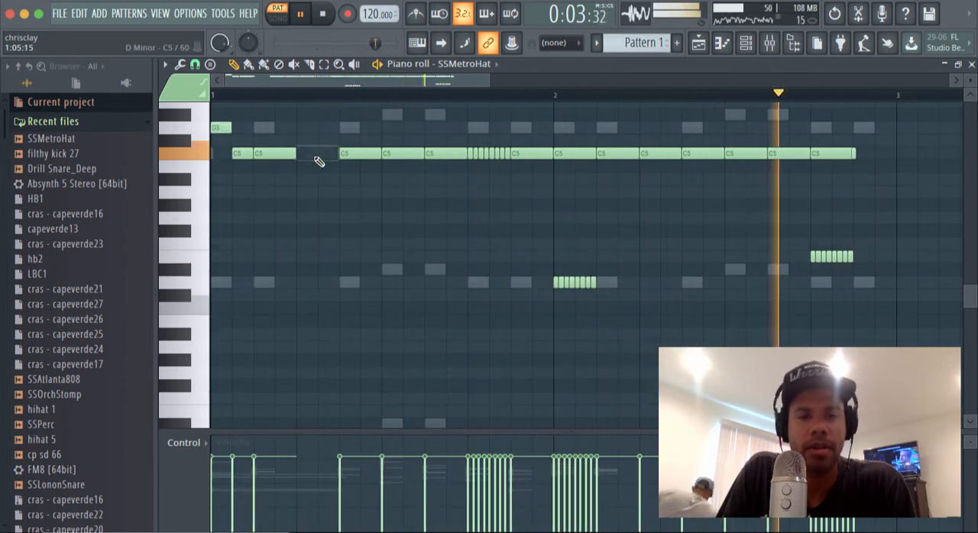
pyautogui.moveTo(349, 155); pyautogui.dragTo(359, 207)
pyautogui.moveTo(395, 147); pyautogui.dragTo(398, 108)
pyautogui.click(318, 155)
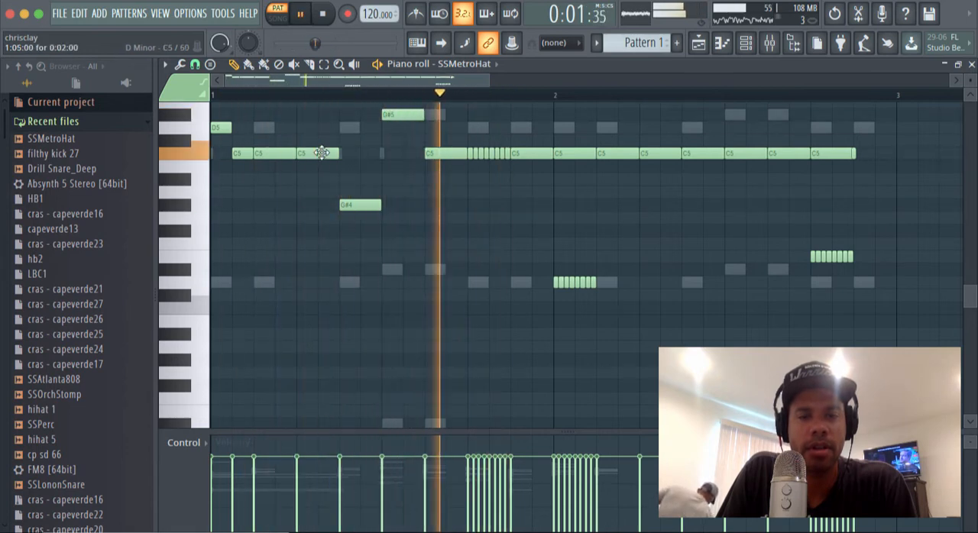
# Step: Shorten the C5 hi-hat note at step 3 to one step
pyautogui.moveTo(323, 154); pyautogui.dragTo(300, 156)
pyautogui.rightClick(280, 161)
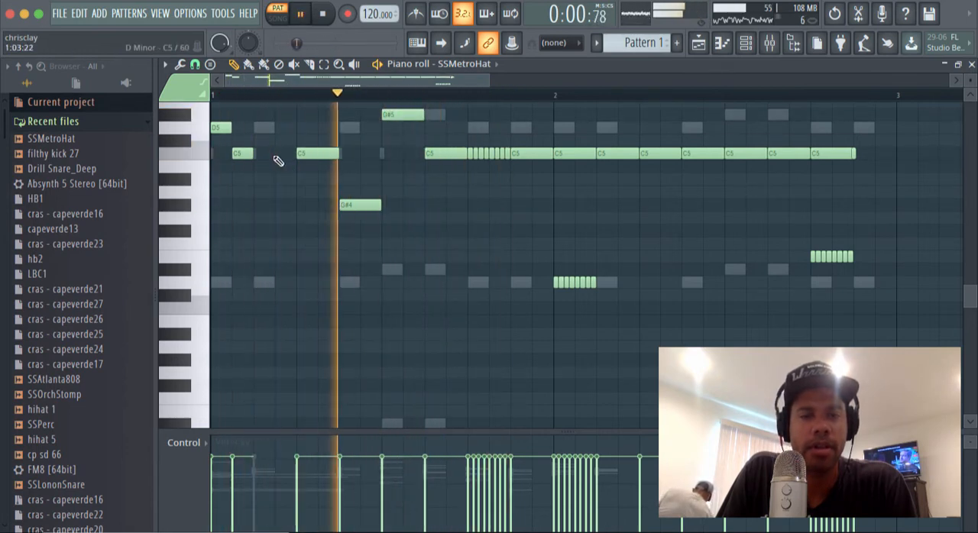
pyautogui.click(260, 155)
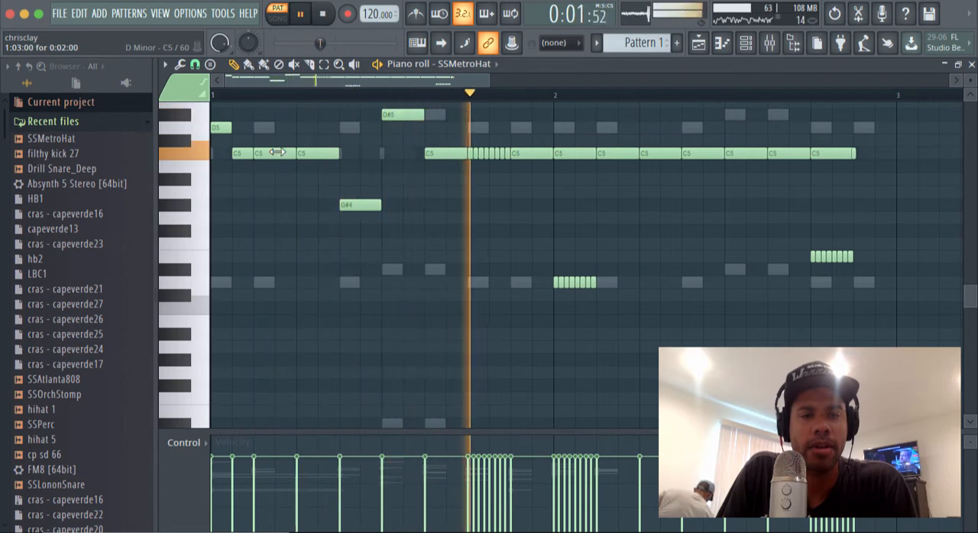
pyautogui.rightClick(280, 157)
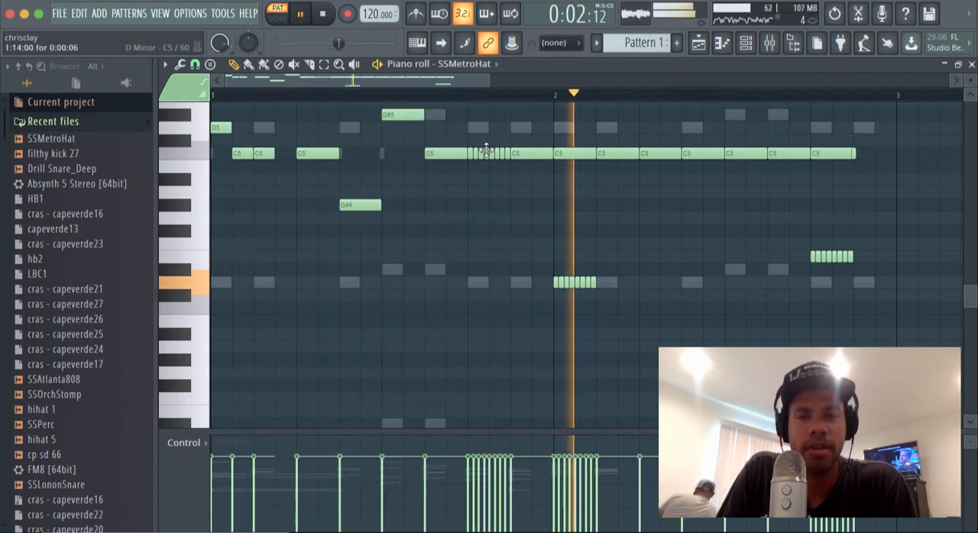
# Step: Replace the C5 hi-hat note at step 21 with a one-step F5 and add a one-step F#4 at step 24
pyautogui.press('space')
pyautogui.click(650, 142)
pyautogui.press('space')
pyautogui.moveTo(649, 143); pyautogui.dragTo(650, 104)
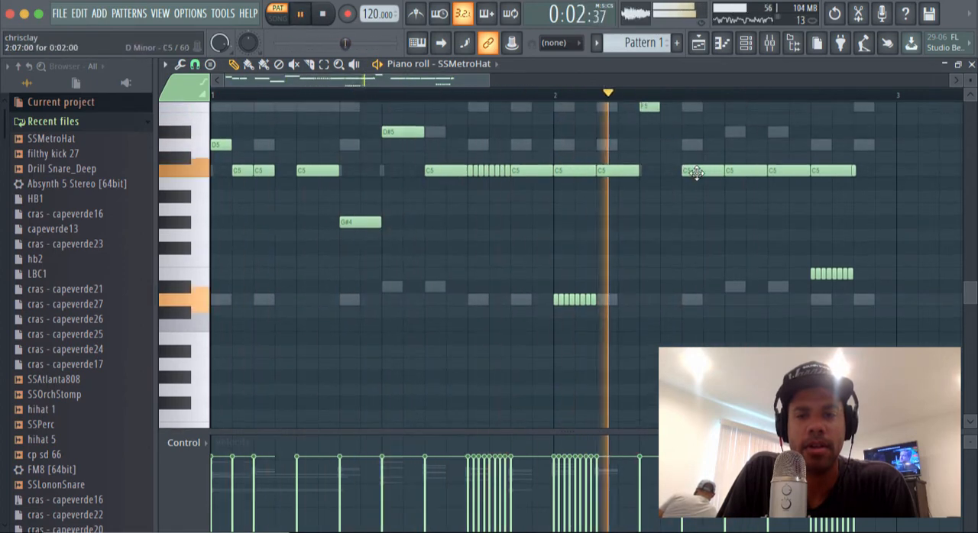
pyautogui.moveTo(705, 185); pyautogui.dragTo(699, 260)
pyautogui.press('space')
pyautogui.press('space')
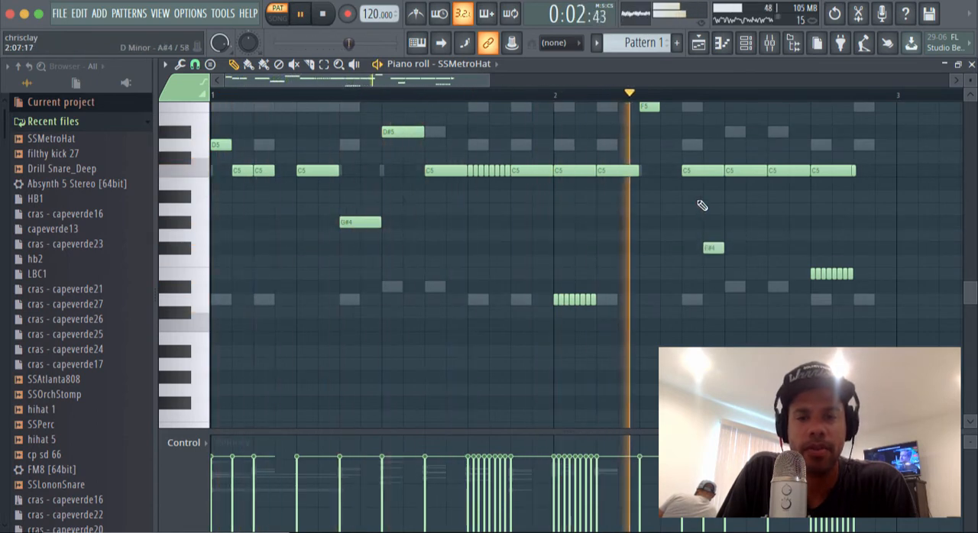
# Step: Stop the pattern, load SSAtlanta808 into the empty Snare channel and open its piano roll
pyautogui.click(971, 65)
pyautogui.click(500, 311)
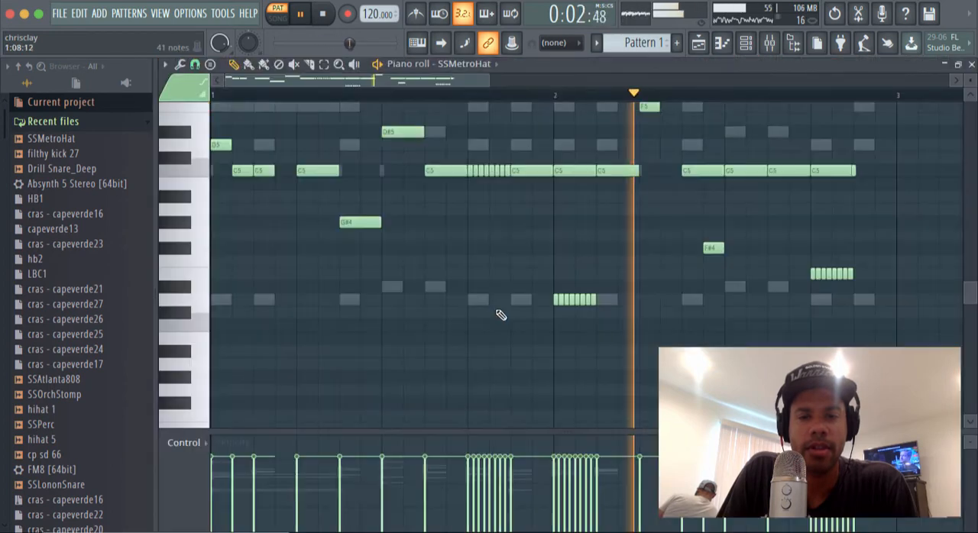
pyautogui.click(971, 65)
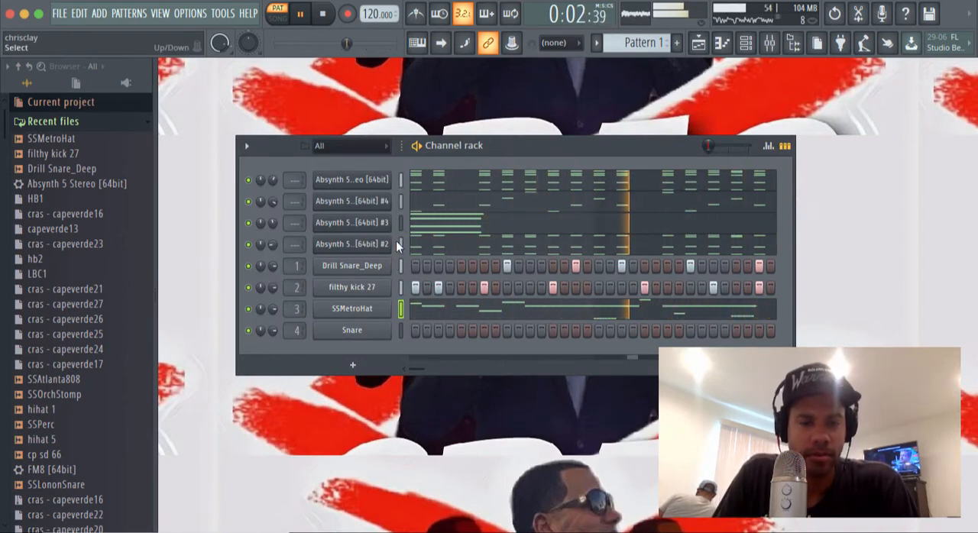
pyautogui.press('space')
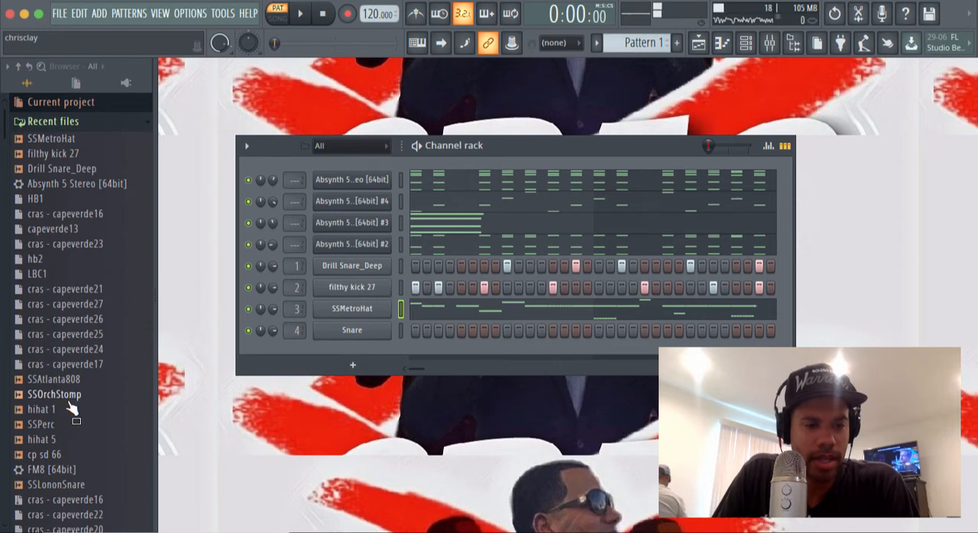
pyautogui.moveTo(57, 379); pyautogui.dragTo(345, 332)
pyautogui.rightClick(345, 331)
pyautogui.click(399, 326)
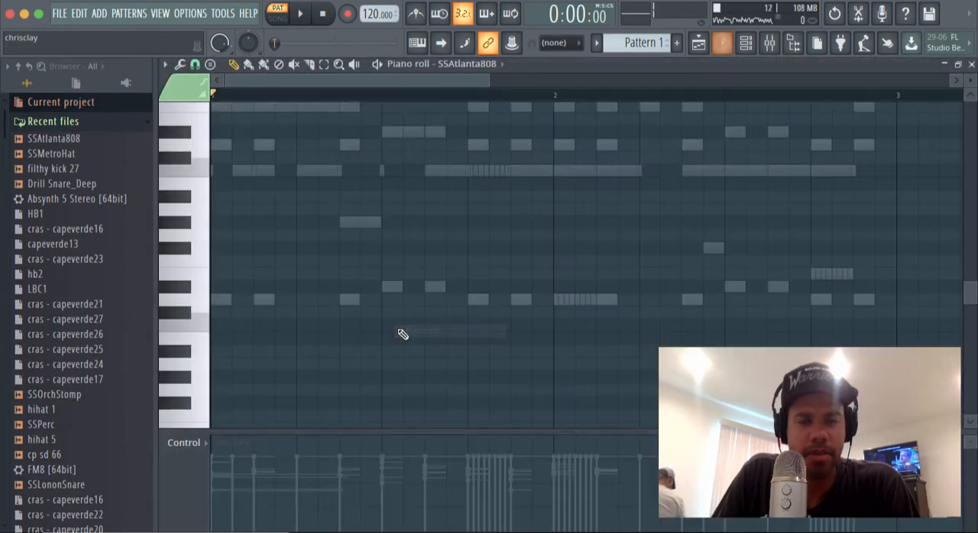
# Step: Audition 808 pitches, place an eight-step D#6 note at the start of bar 1 and play the pattern
pyautogui.press('space')
pyautogui.press('space')
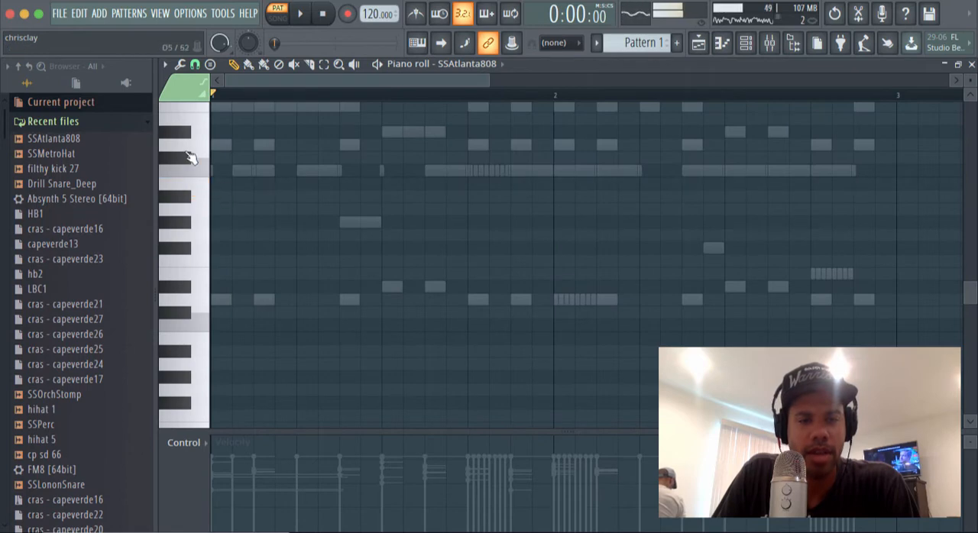
pyautogui.scroll(6, 195, 172)
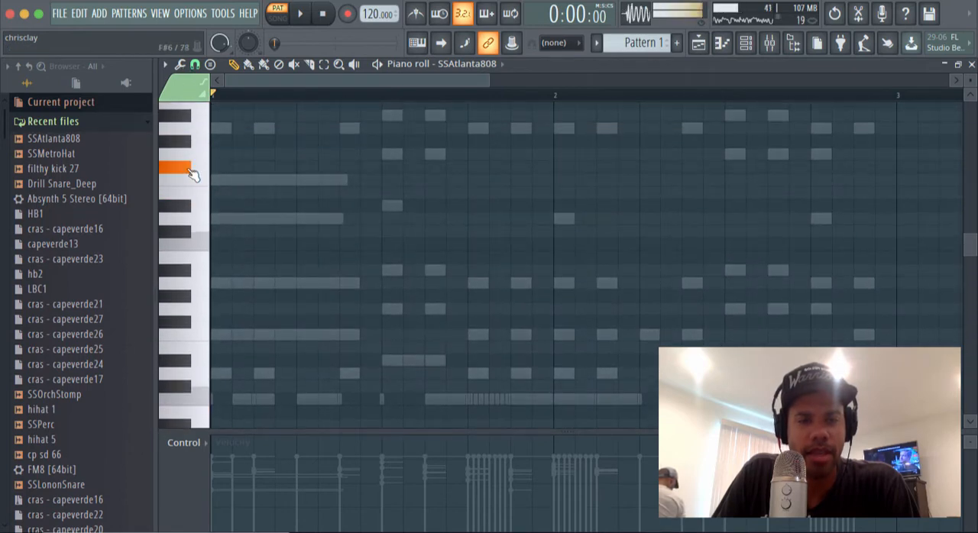
pyautogui.moveTo(192, 175); pyautogui.dragTo(184, 211)
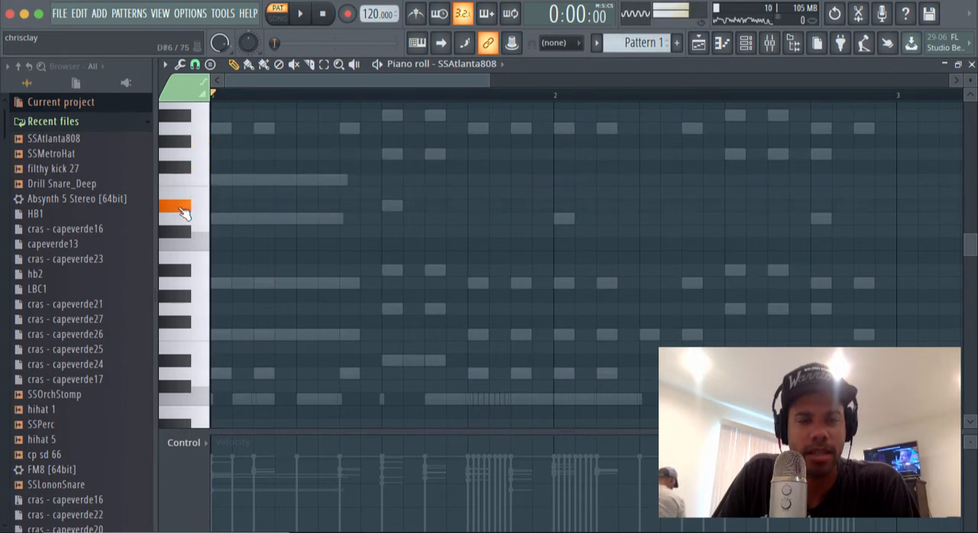
pyautogui.moveTo(233, 205); pyautogui.dragTo(380, 205)
pyautogui.press('space')
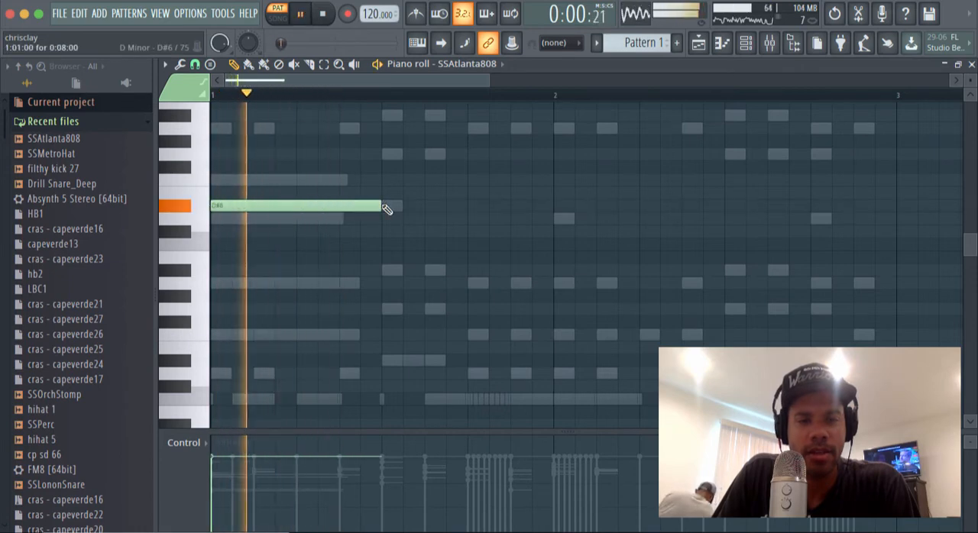
pyautogui.press('space')
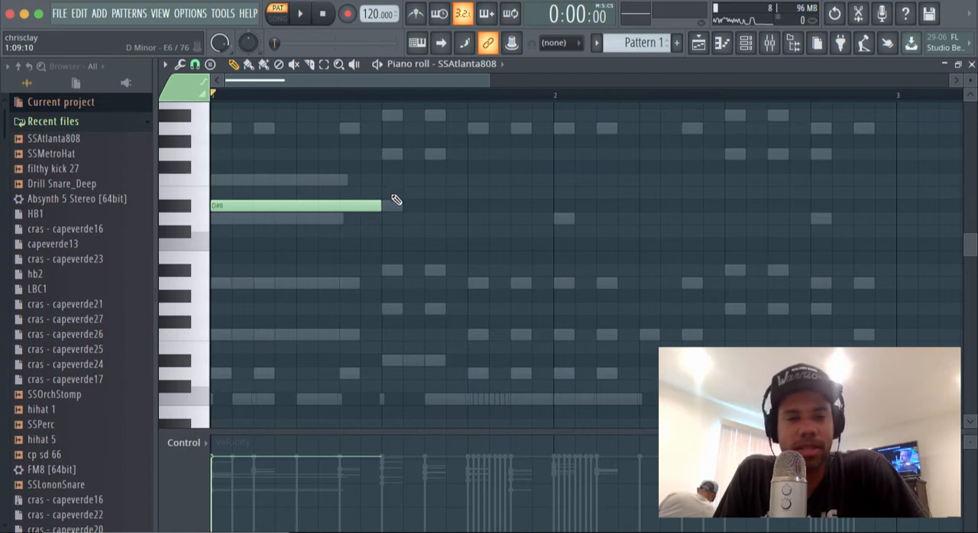
# Step: Add eight-step D#6 808 notes at steps 13 and 21 while the pattern plays
pyautogui.press('space')
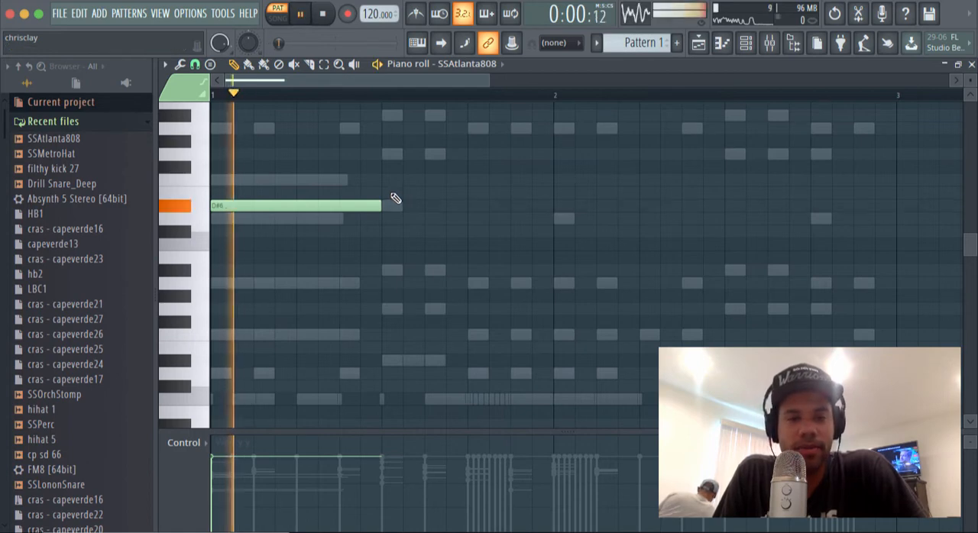
pyautogui.press('space')
pyautogui.press('space')
pyautogui.click(470, 206)
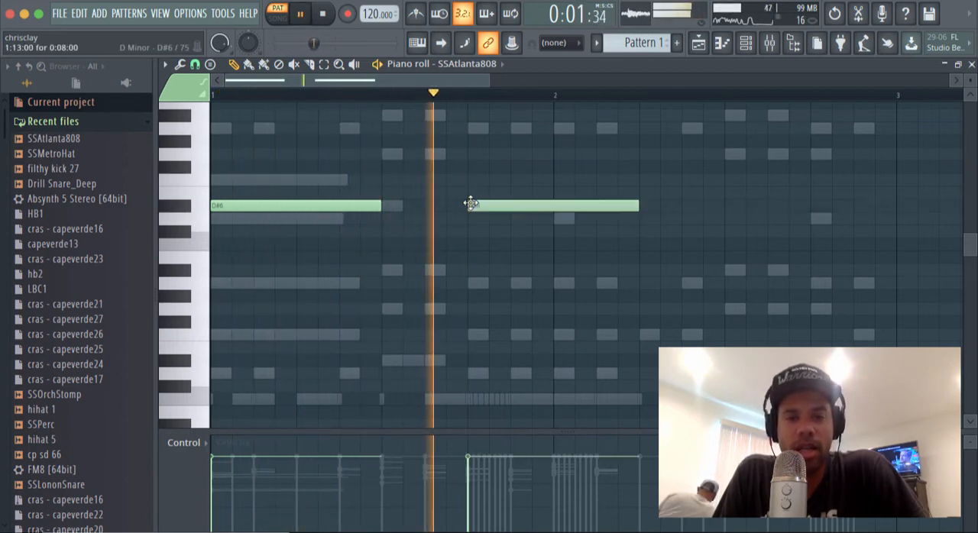
pyautogui.click(649, 206)
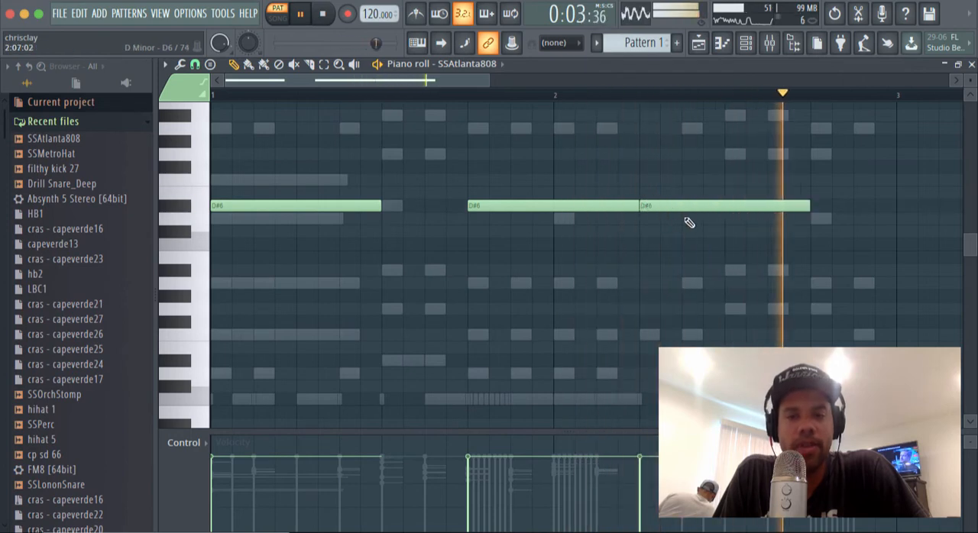
# Step: Transpose all three 808 notes down one octave to D#5 and play the pattern
pyautogui.hotkey('ctrl', 'Down')
pyautogui.hotkey('ctrl', 'Down')
pyautogui.press('space')
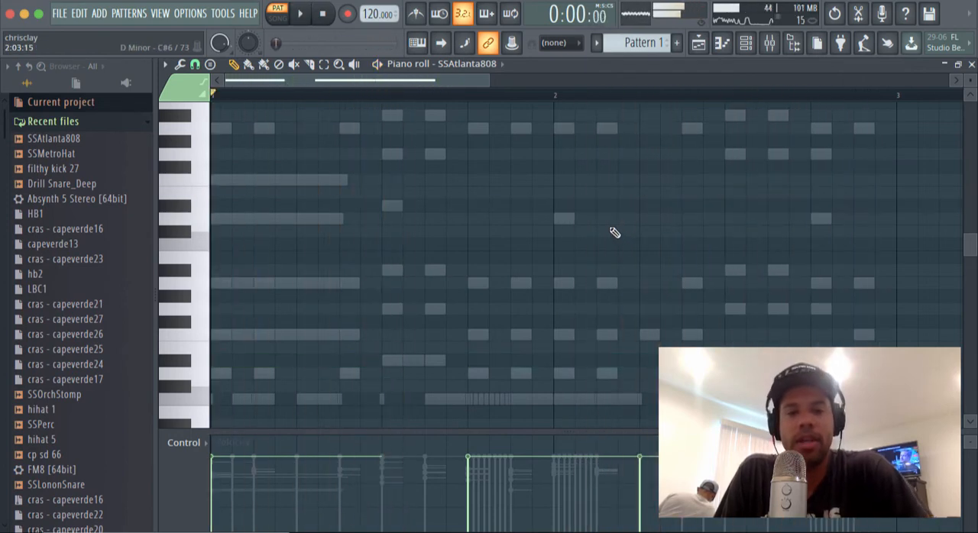
pyautogui.press('space')
pyautogui.hotkey('ctrl', 'Up')
pyautogui.press('space')
pyautogui.press('space')
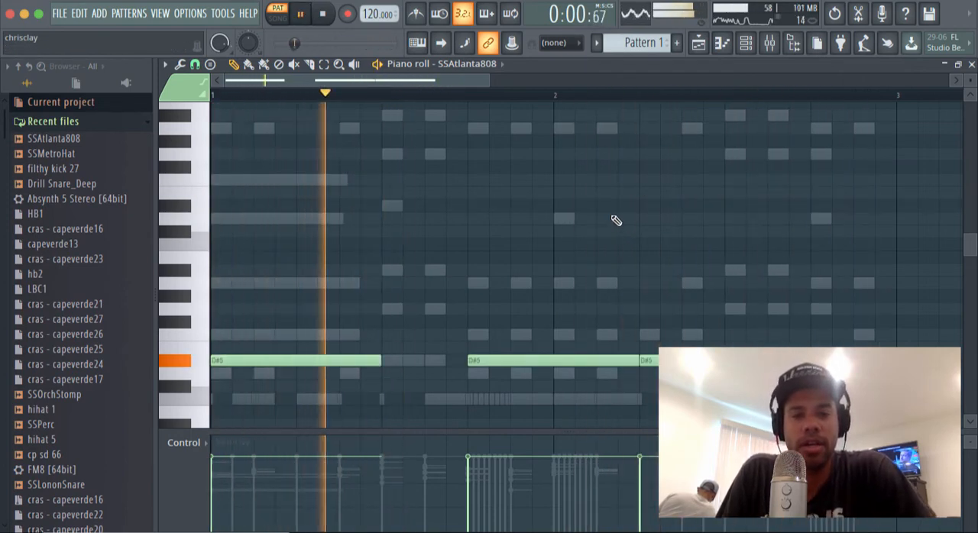
pyautogui.press('space')
pyautogui.press('space')
pyautogui.press('space')
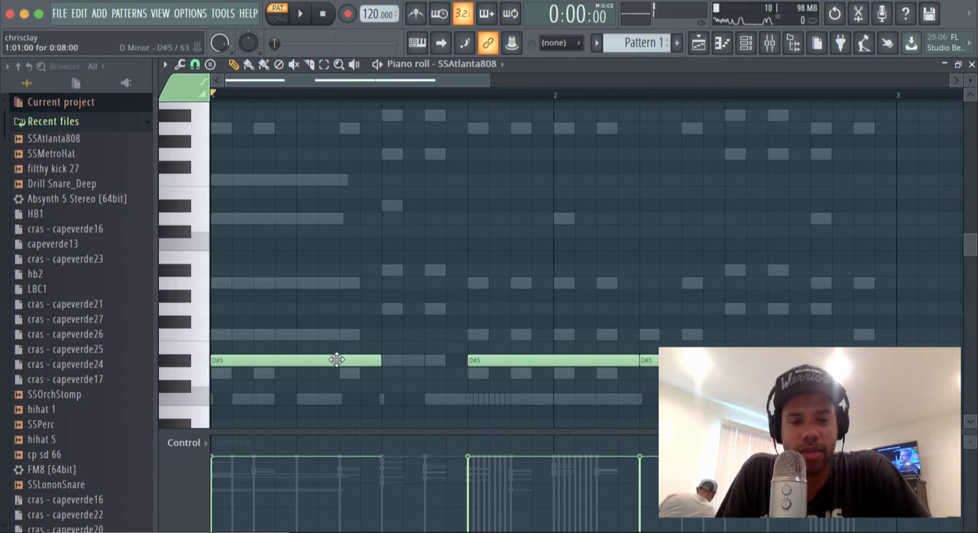
# Step: Add a two-step 808 note at step 11, raise it to D#6 and play the pattern
pyautogui.click(453, 321)
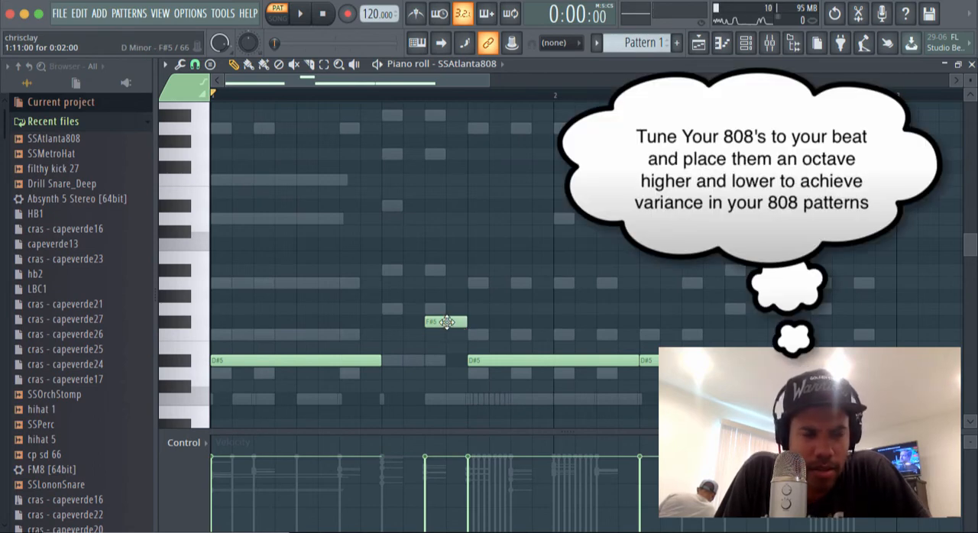
pyautogui.moveTo(446, 322); pyautogui.dragTo(446, 191)
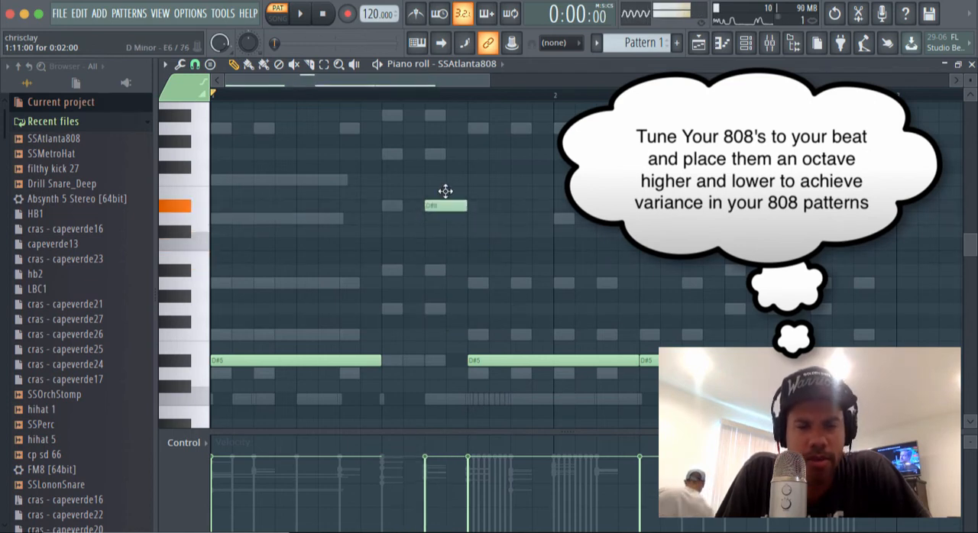
pyautogui.press('space')
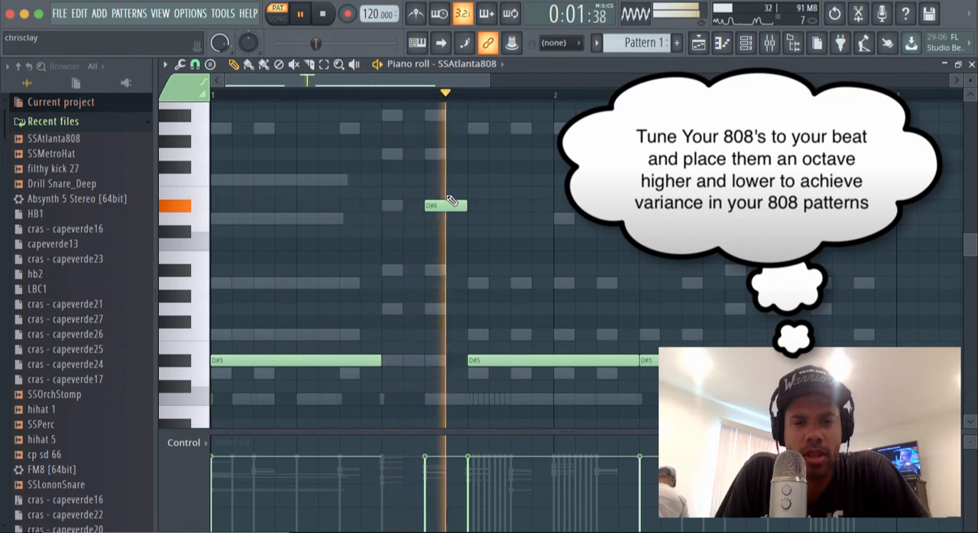
pyautogui.press('space')
pyautogui.press('space')
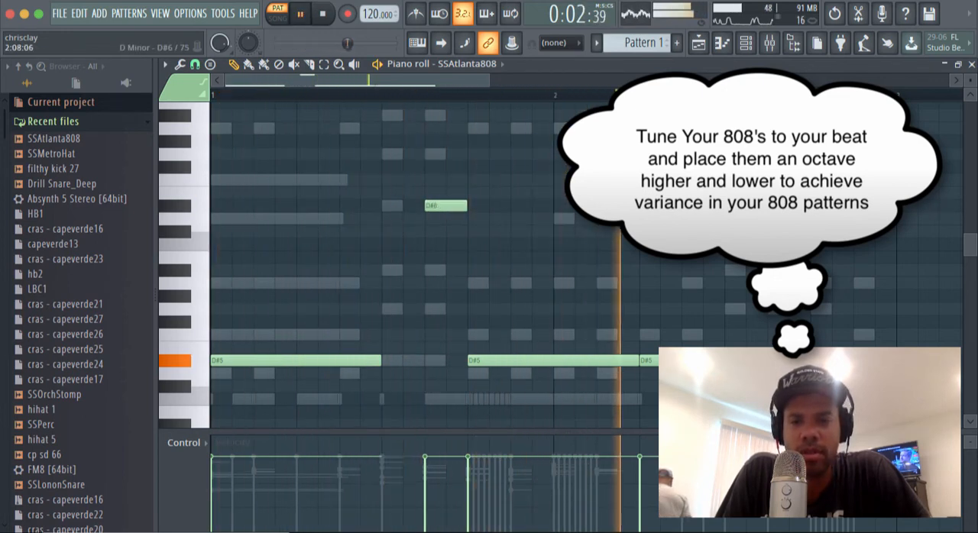
# Step: Add a two-step D#6 808 note at step 27 and replay the pattern
pyautogui.press('space')
pyautogui.click(774, 206)
pyautogui.press('space')
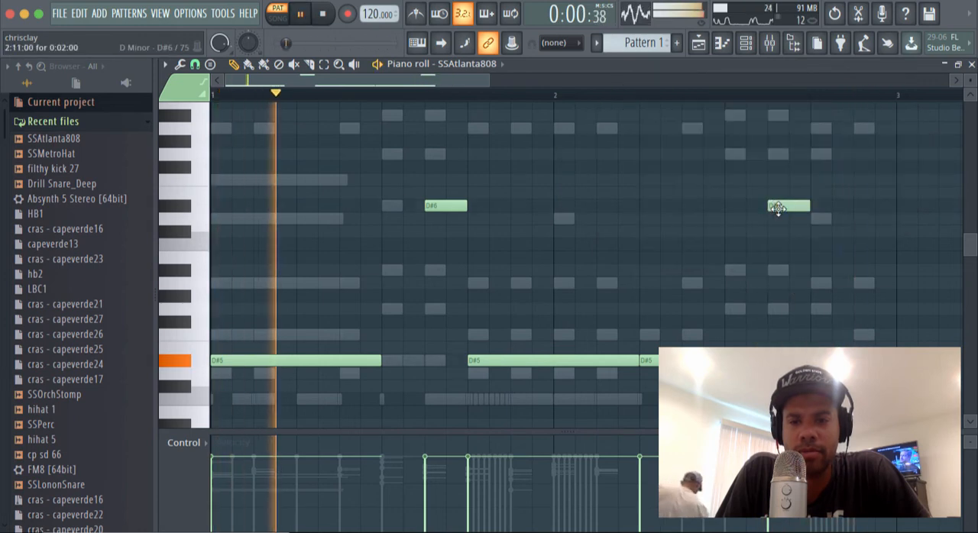
# Step: Add a two-step D#6 808 note at step 31 and shorten the D#5 note at step 13 to four steps
pyautogui.click(849, 205)
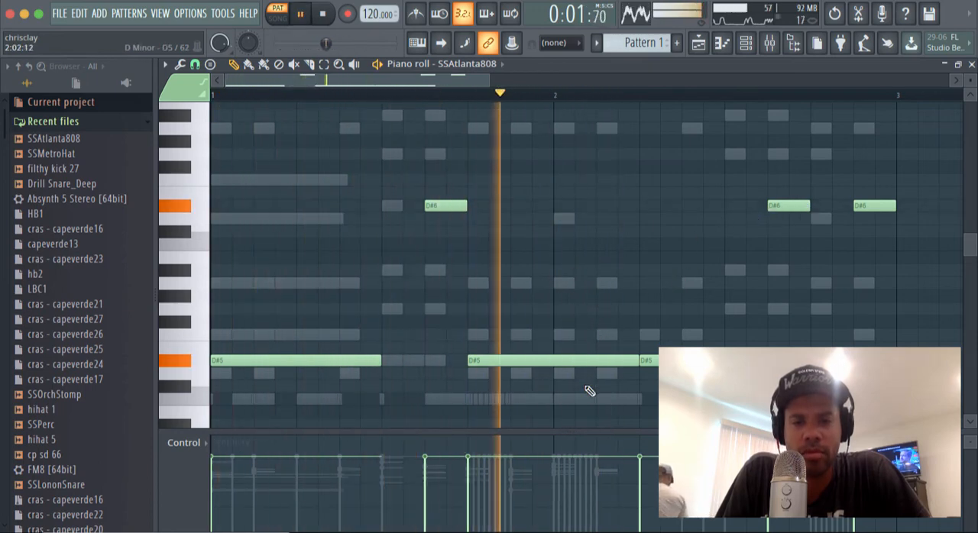
pyautogui.moveTo(634, 361); pyautogui.dragTo(547, 361)
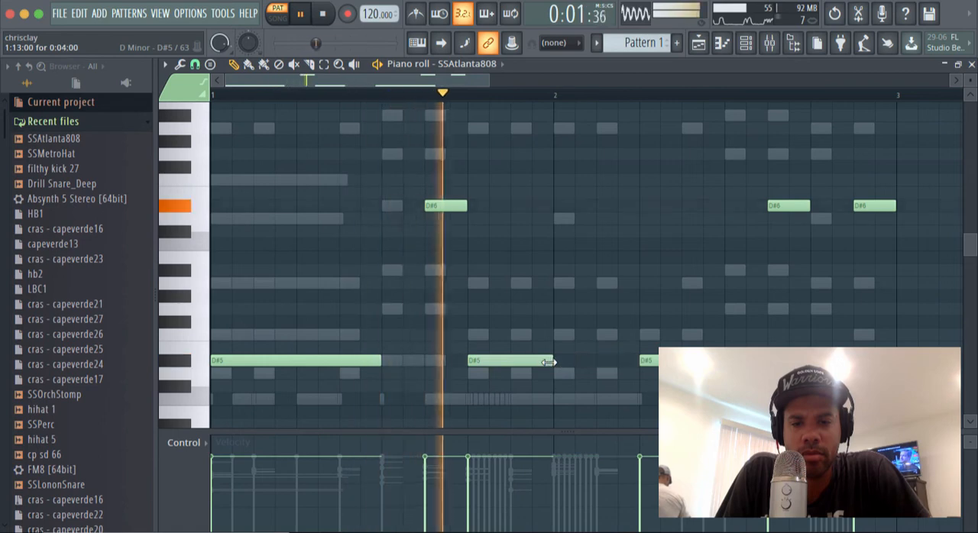
# Step: Add one-step D#5 808 notes at steps 17 and 19 and shift the eight-step D#5 note from step 21 to step 23
pyautogui.click(561, 361)
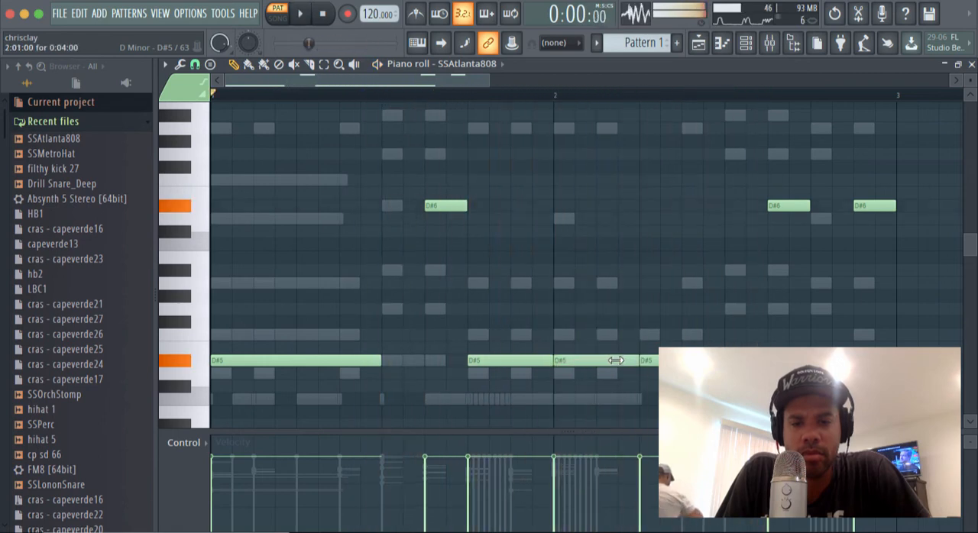
pyautogui.moveTo(628, 360); pyautogui.dragTo(575, 360)
pyautogui.click(597, 360)
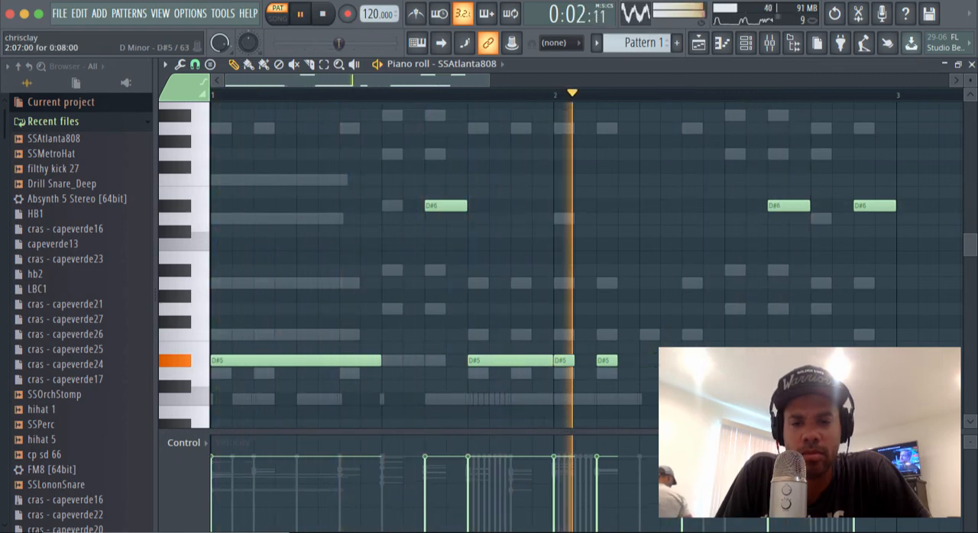
pyautogui.rightClick(650, 360)
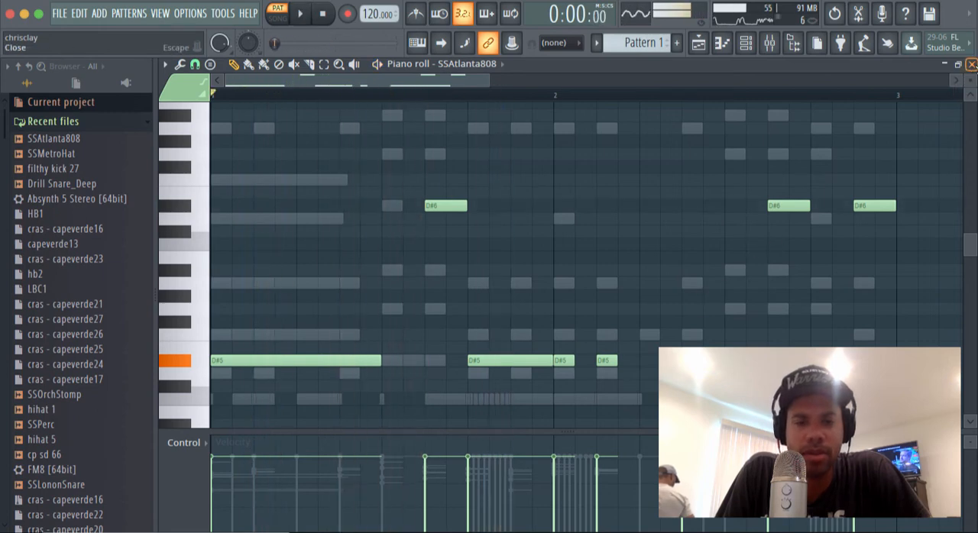
# Step: Close the 808's piano roll, set the SSAtlanta808 channel to cut itself and play the pattern
pyautogui.click(971, 64)
pyautogui.press('space')
pyautogui.rightClick(350, 332)
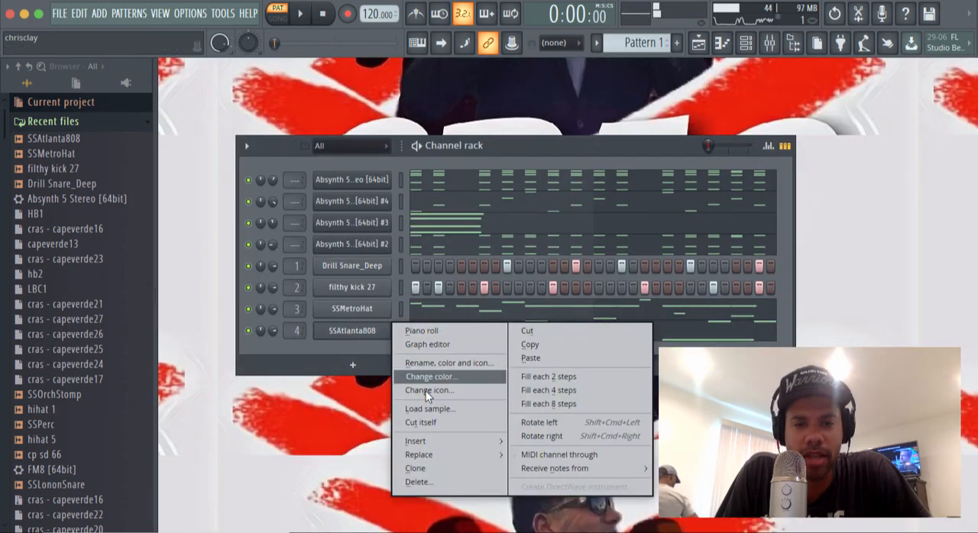
pyautogui.click(424, 423)
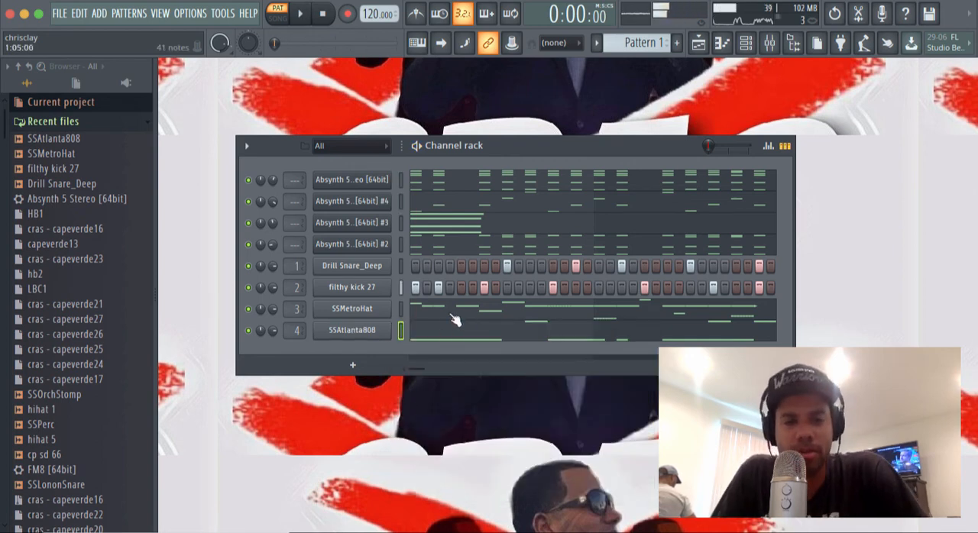
pyautogui.press('space')
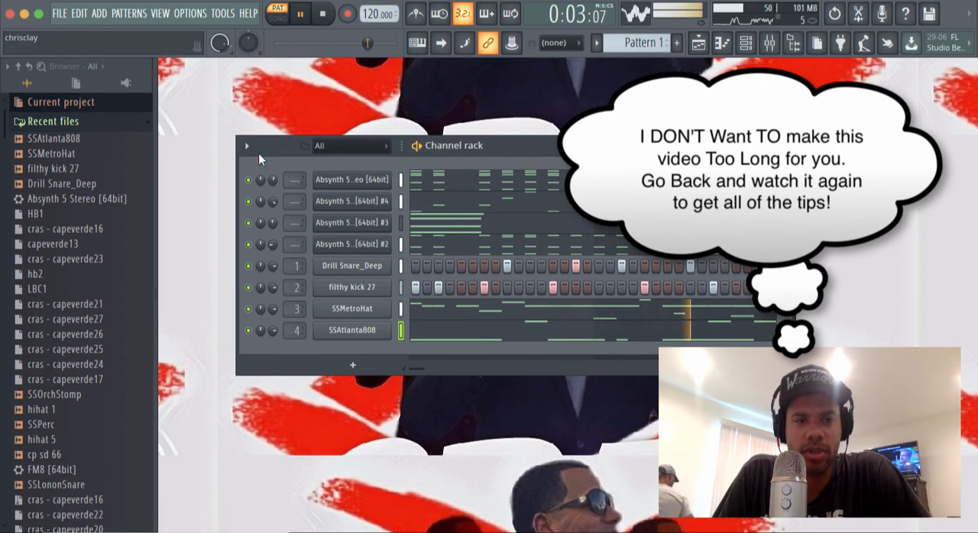
# Step: Save the project as a new FL Studio song file named hb6 in the Sound Stack folder
pyautogui.click(66, 9)
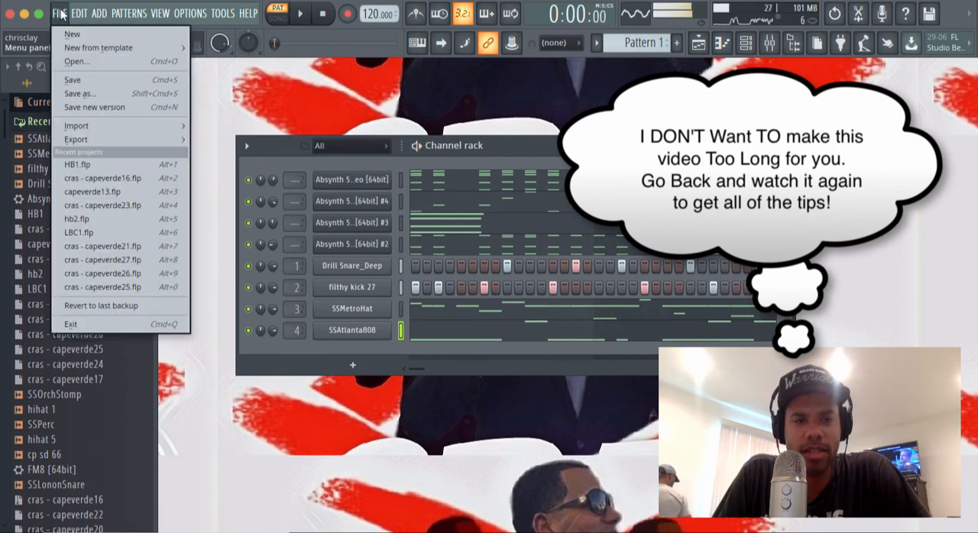
pyautogui.click(103, 91)
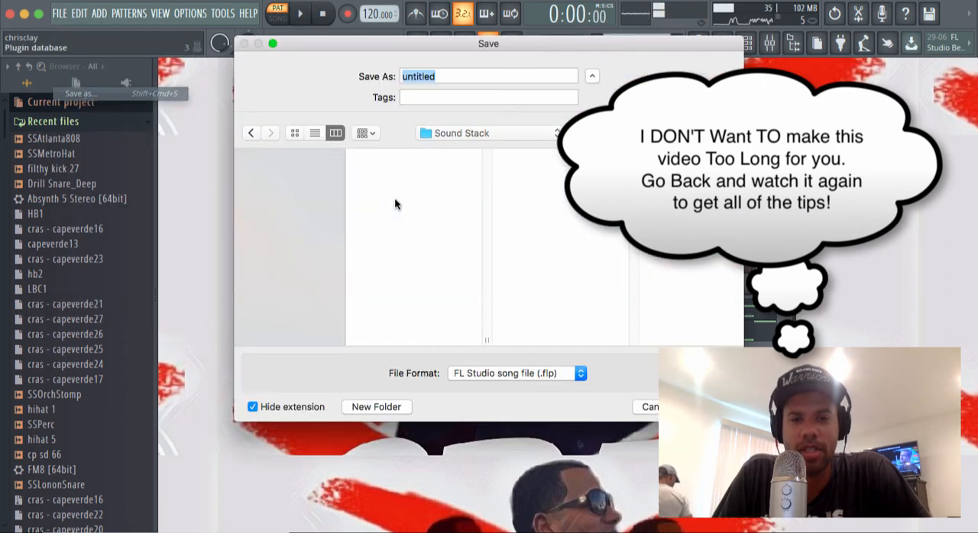
pyautogui.write('hb6')
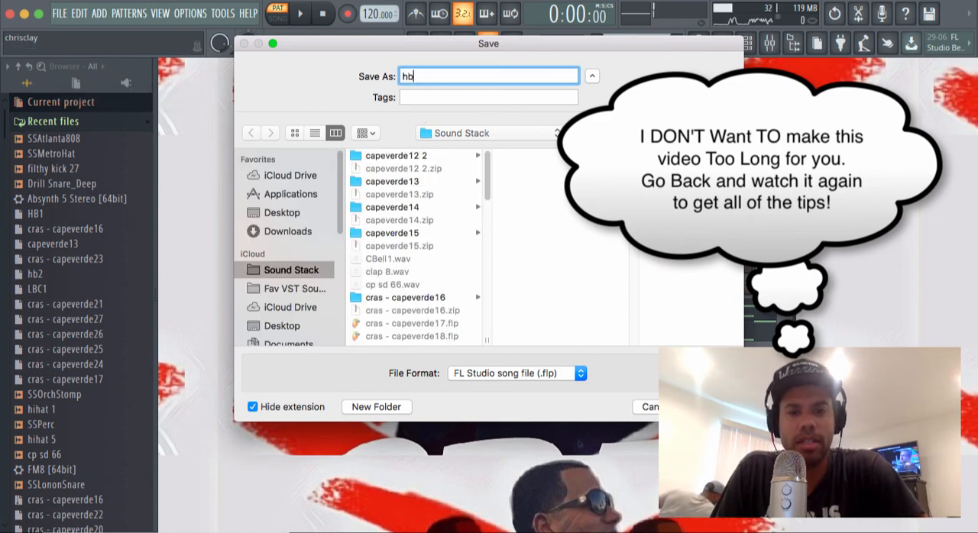